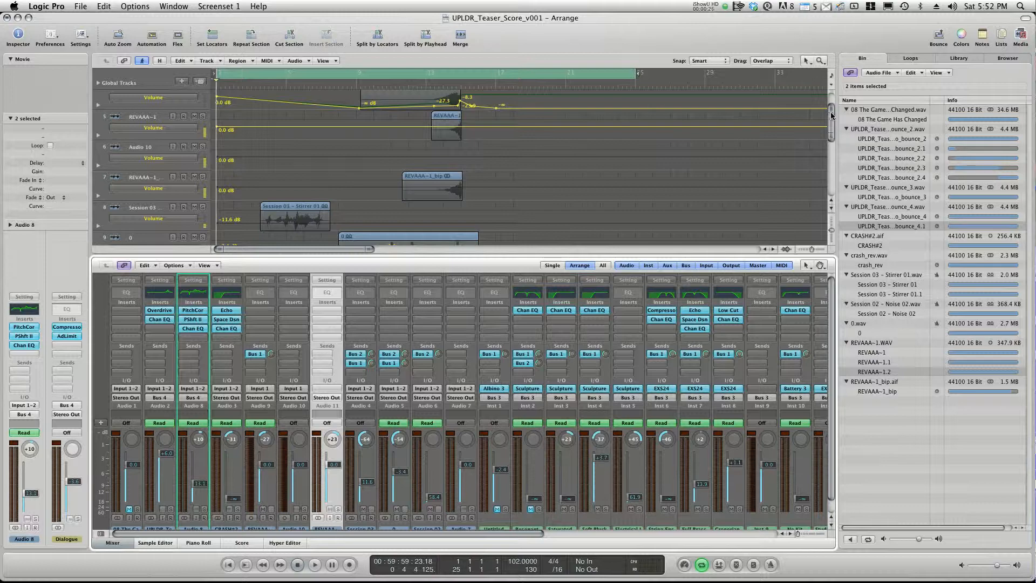
Look through the arrangement's tracks and examine the channel strips of the Resonant Bass and Untitled tracks.
{"action": "mouse_move", "coordinate": [831, 138]}
{"action": "left_mouse_down"}
{"action": "mouse_move", "coordinate": [832, 148]}
{"action": "mouse_move", "coordinate": [832, 119]}
{"action": "left_mouse_up"}
{"action": "scroll", "coordinate": [833, 121], "scroll_direction": "up", "scroll_amount": 2}
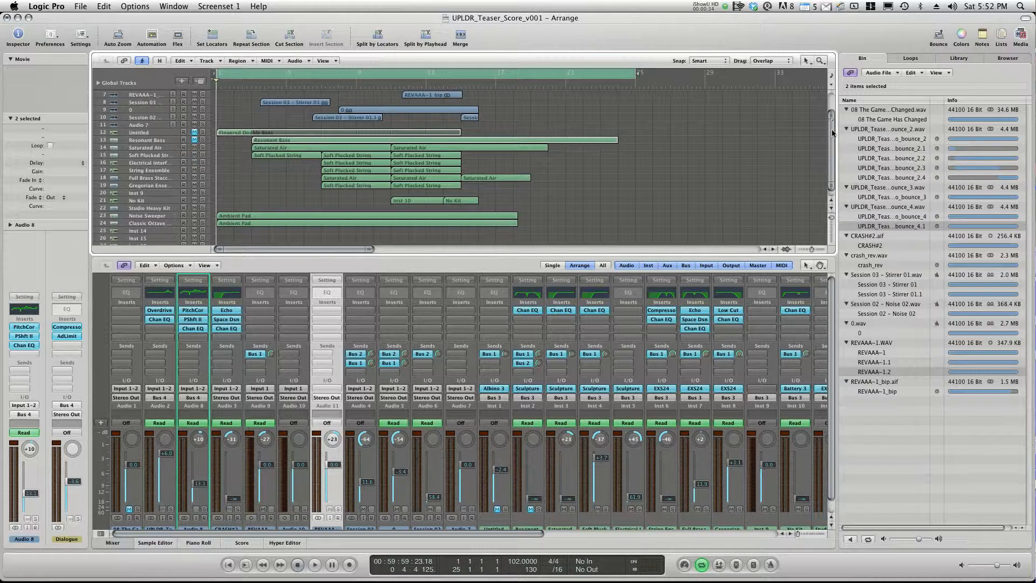
{"action": "scroll", "coordinate": [833, 125], "scroll_direction": "up", "scroll_amount": 4}
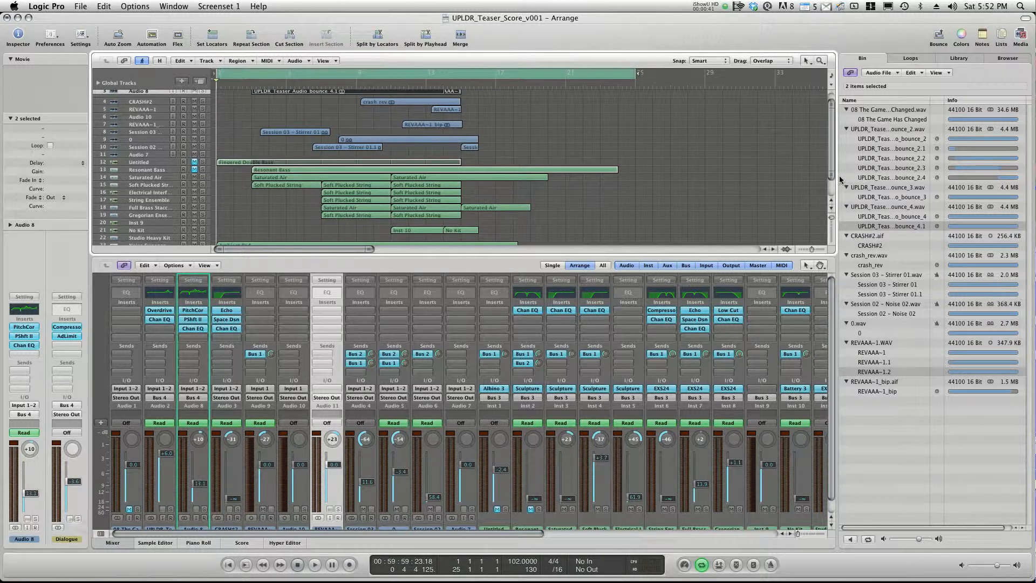
{"action": "scroll", "coordinate": [836, 178], "scroll_direction": "down", "scroll_amount": 6}
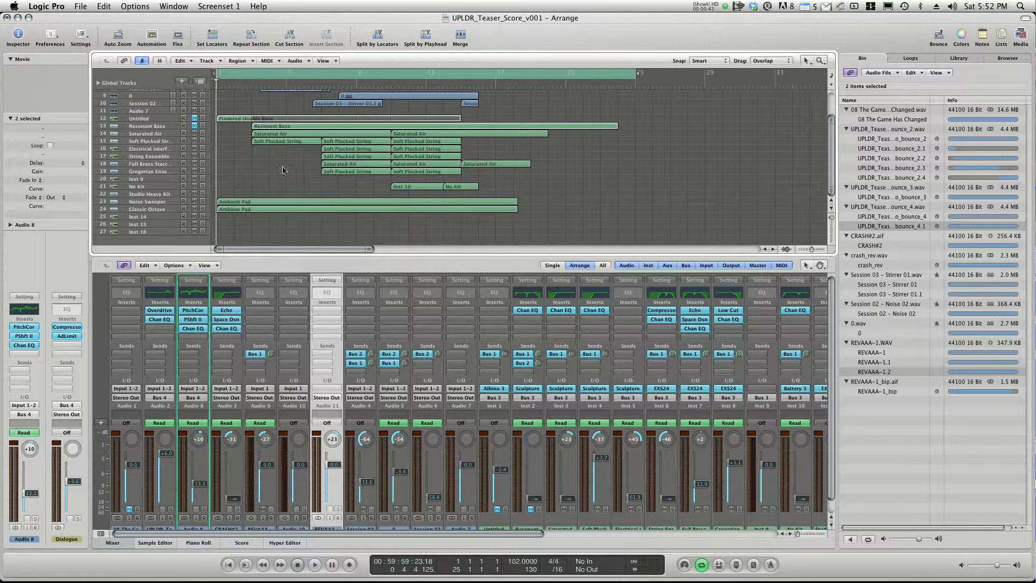
{"action": "left_click", "coordinate": [163, 128]}
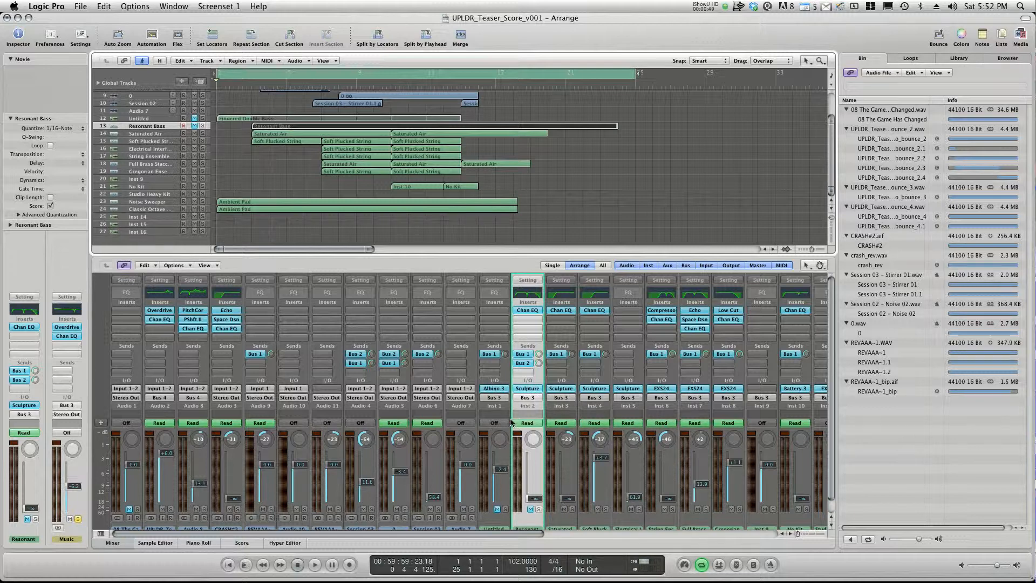
{"action": "left_click", "coordinate": [504, 381]}
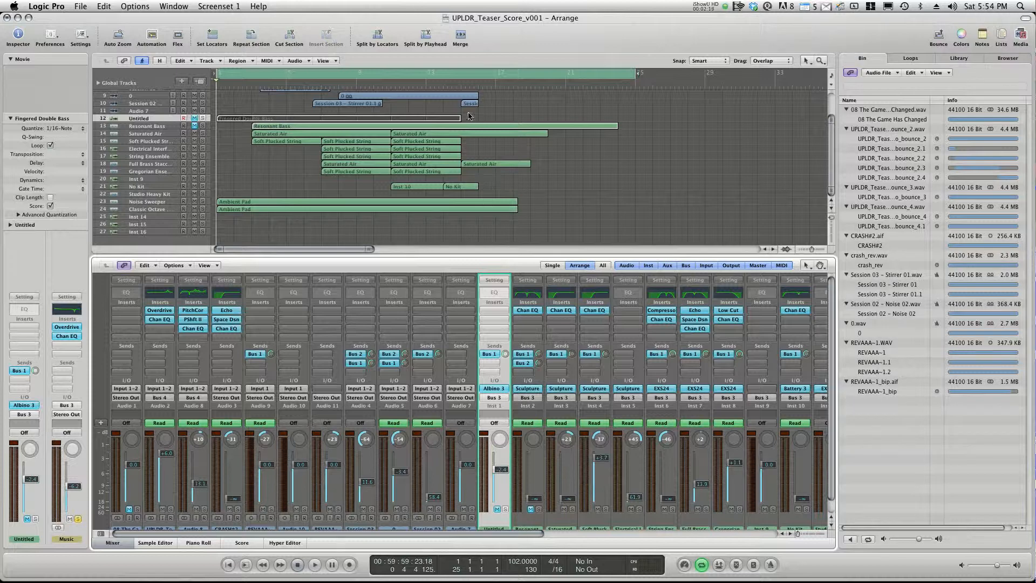
{"action": "left_click", "coordinate": [444, 230]}
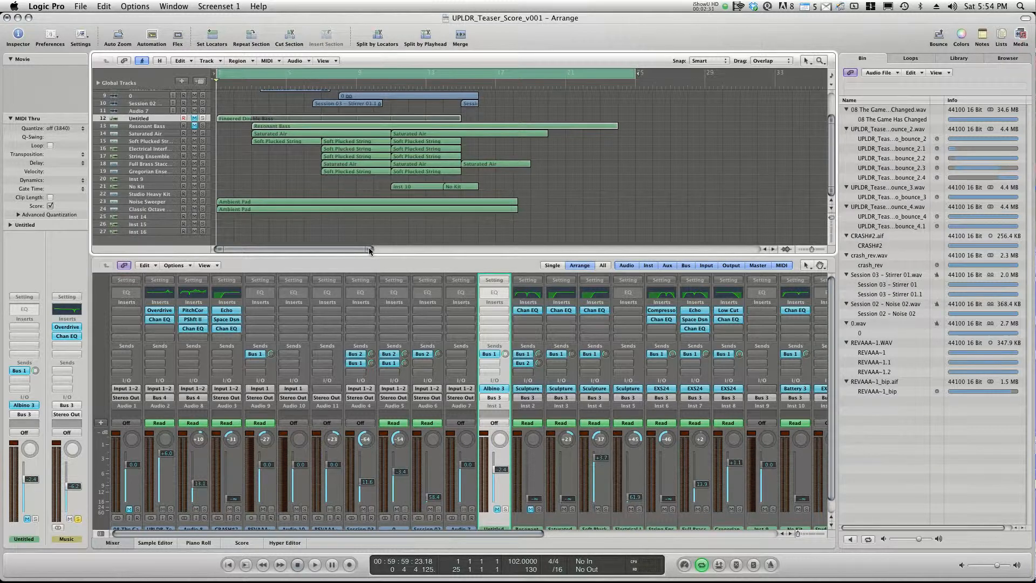
Inspect the Noise Sweeper track's Sculpture instrument, audition the track in solo and return to the project start.
{"action": "left_click_drag", "start_coordinate": [369, 248], "coordinate": [247, 251]}
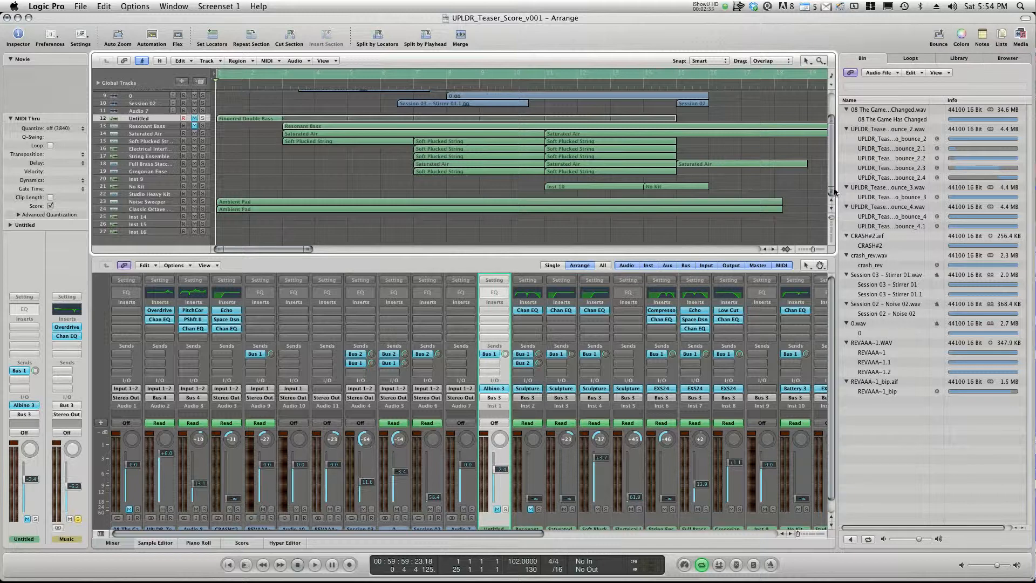
{"action": "left_click_drag", "start_coordinate": [832, 191], "coordinate": [833, 151]}
{"action": "scroll", "coordinate": [834, 149], "scroll_direction": "down", "scroll_amount": 4}
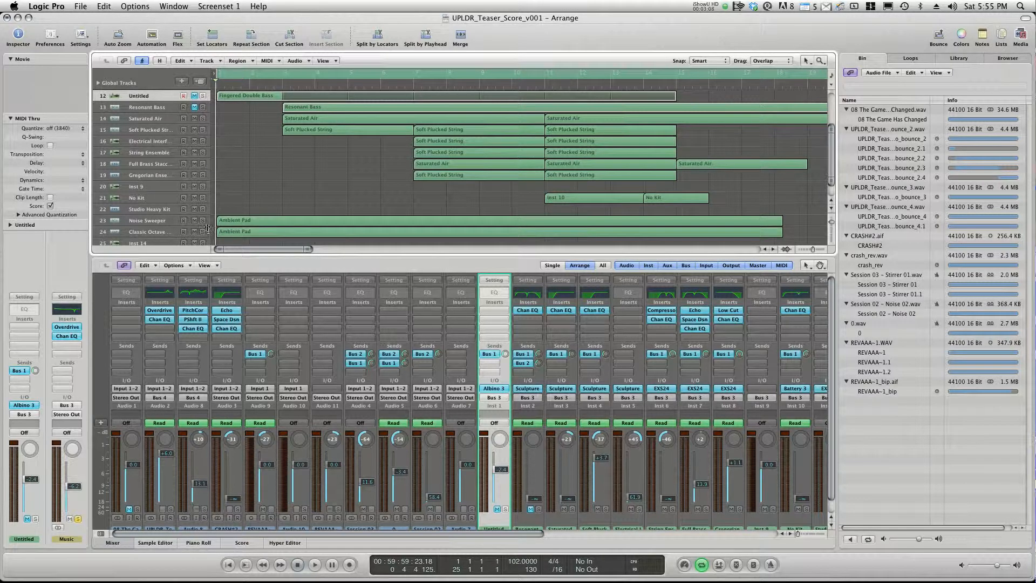
{"action": "left_click_drag", "start_coordinate": [310, 249], "coordinate": [312, 249]}
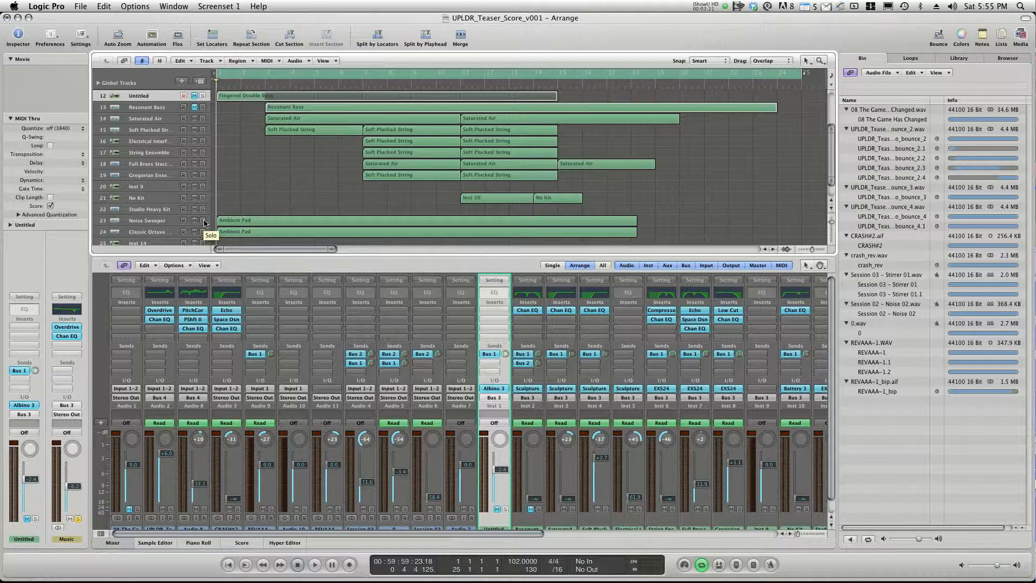
{"action": "left_click", "coordinate": [206, 221]}
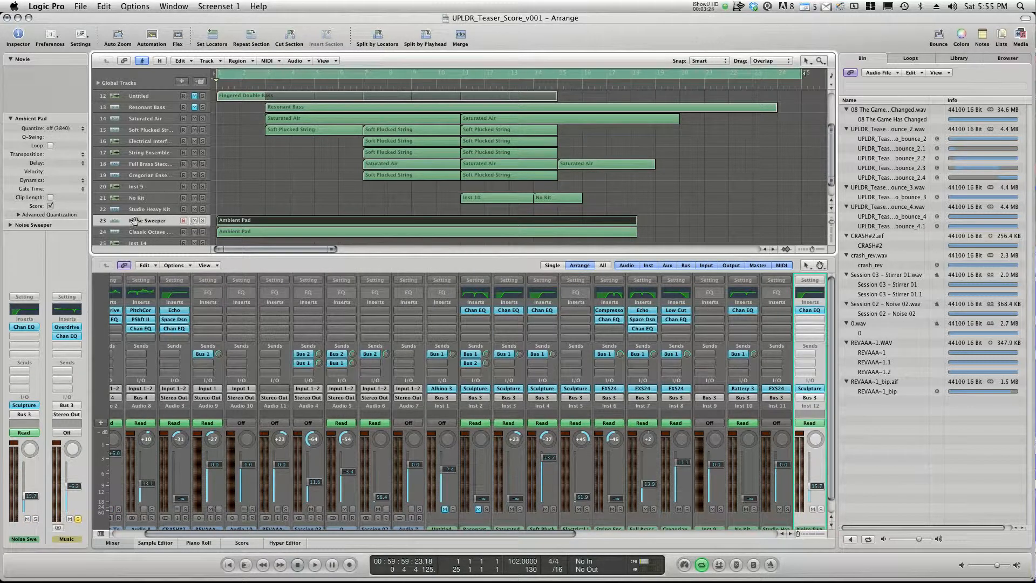
{"action": "left_click", "coordinate": [31, 405]}
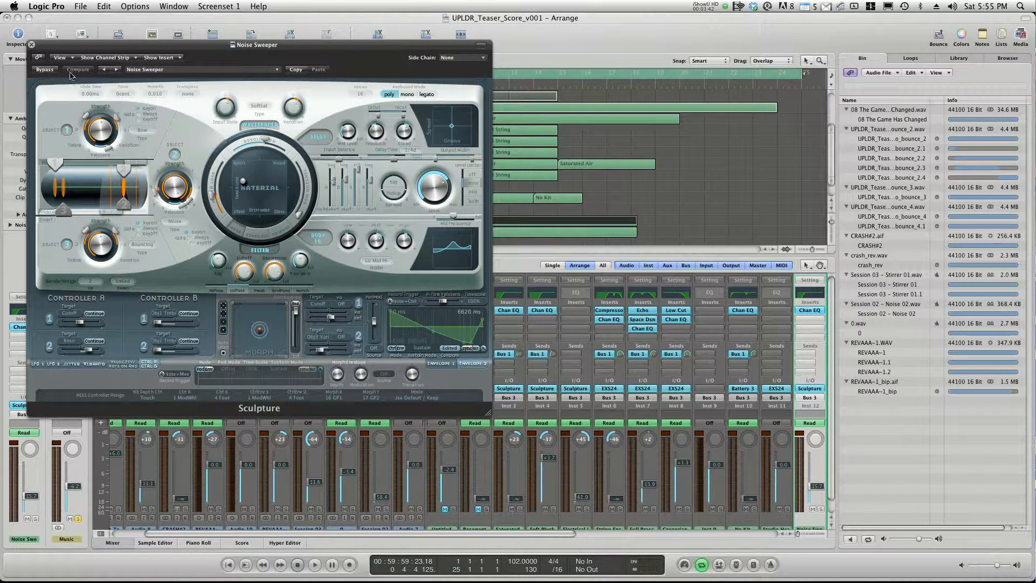
{"action": "left_click", "coordinate": [31, 45]}
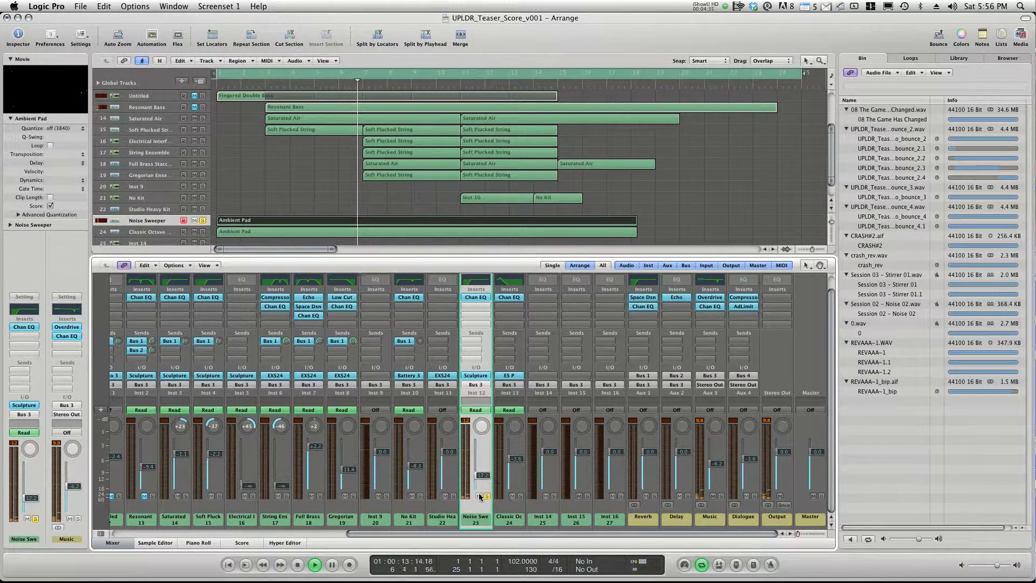
{"action": "key", "text": "space"}
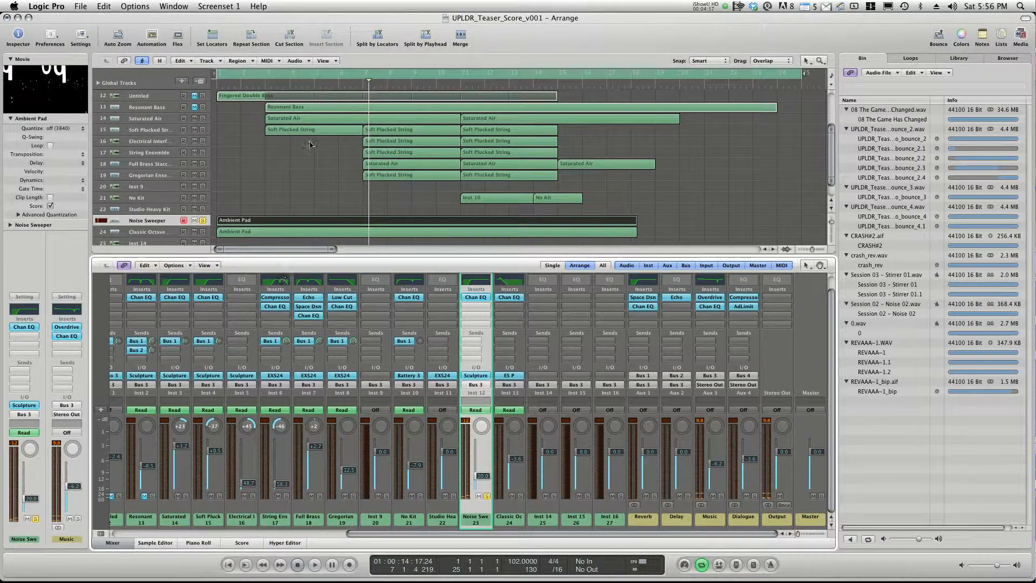
{"action": "key", "text": "Return"}
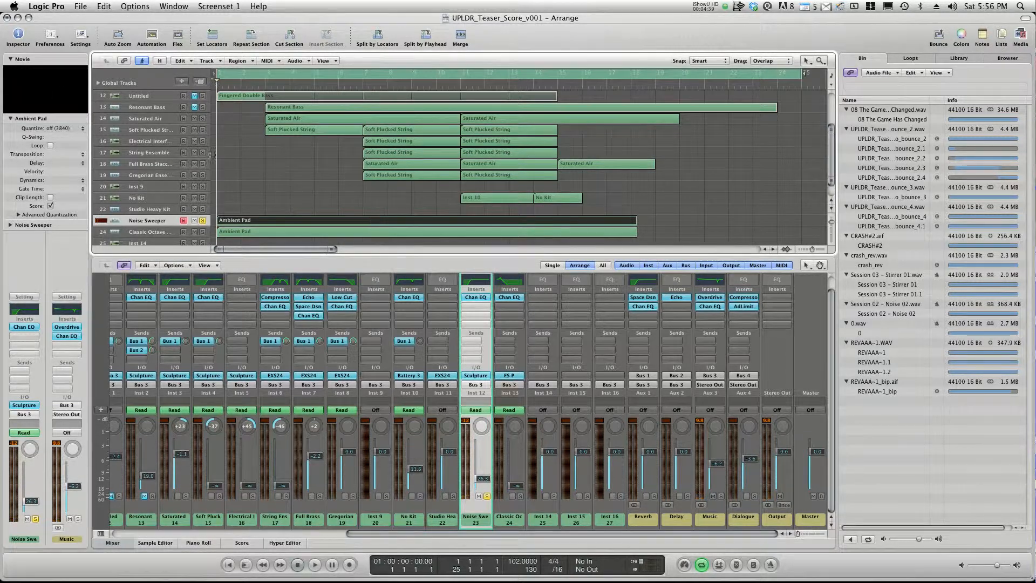
Solo the Classic Octave Bass track, inspect its ES P instrument and audition it together with Noise Sweeper.
{"action": "left_click", "coordinate": [203, 233]}
{"action": "left_click", "coordinate": [161, 233]}
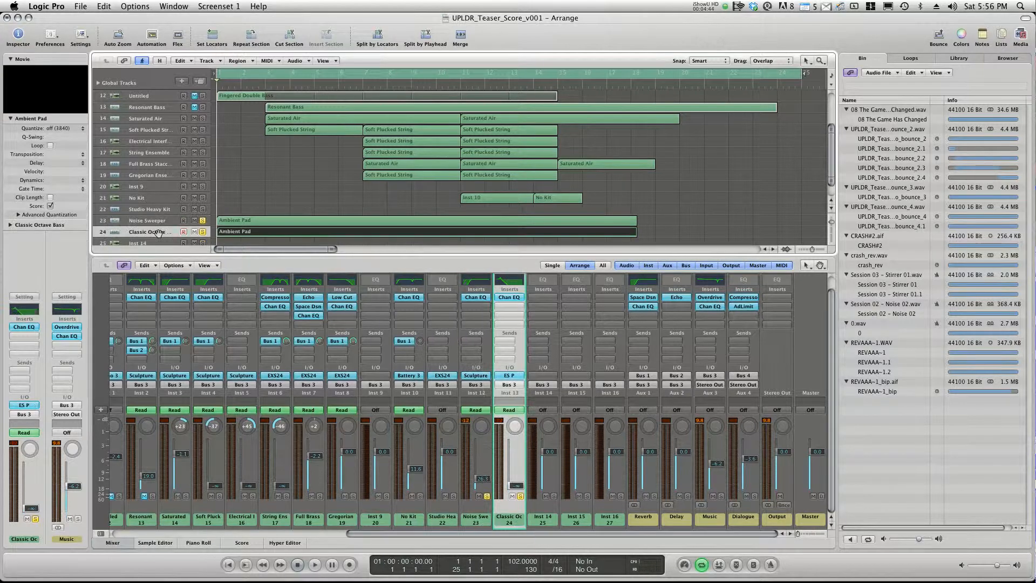
{"action": "left_click", "coordinate": [28, 404]}
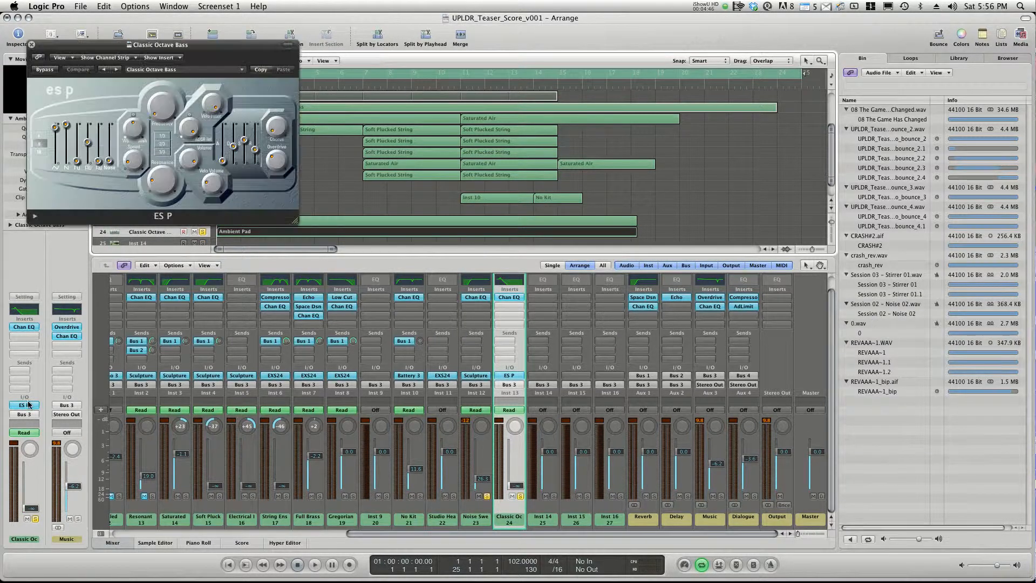
{"action": "left_click", "coordinate": [31, 44]}
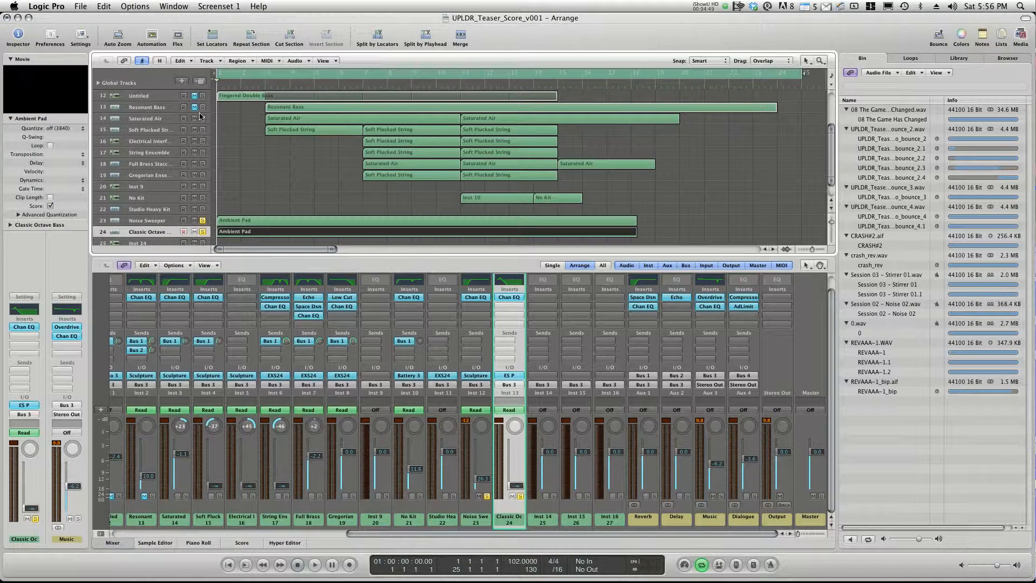
{"action": "key", "text": "space"}
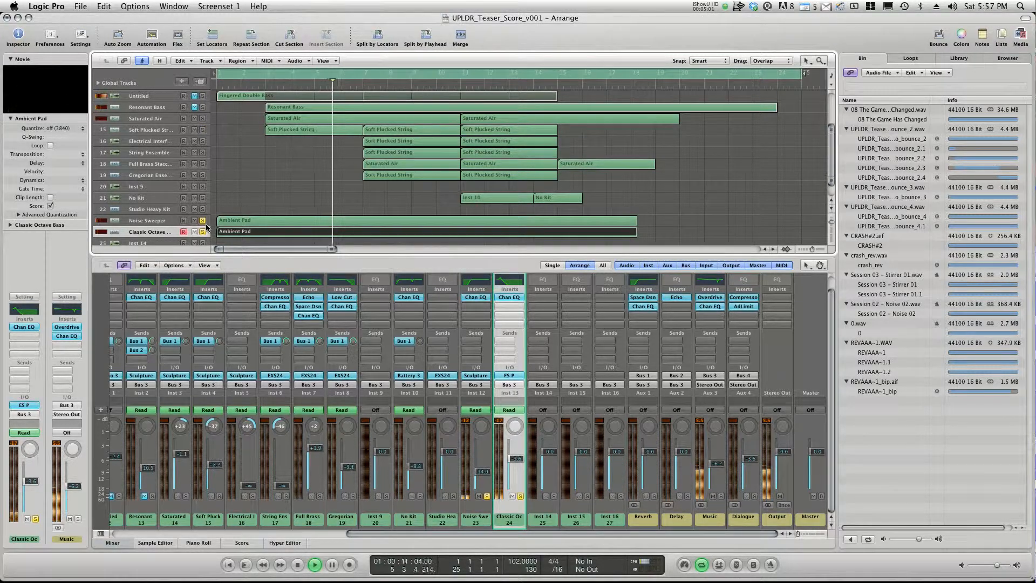
{"action": "key", "text": "space"}
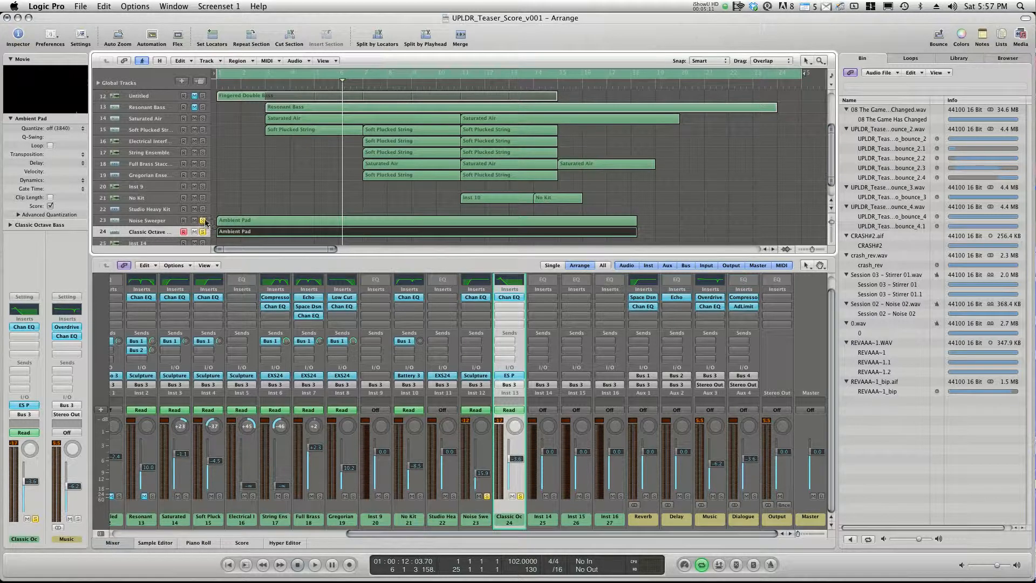
Turn cycling off, leave only the Saturated Air track soloed and audition it from bar 3.
{"action": "left_click", "coordinate": [218, 87]}
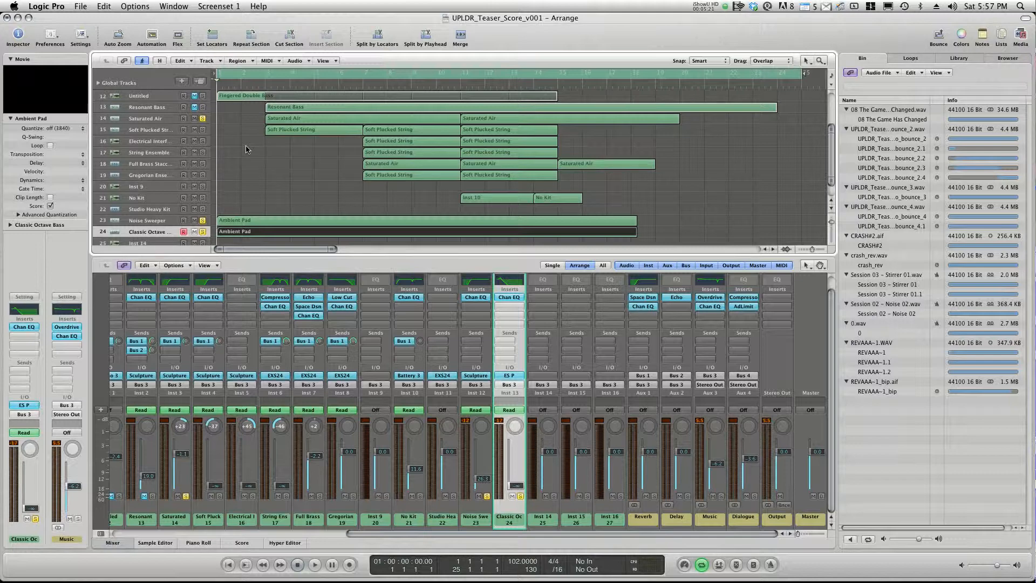
{"action": "left_click", "coordinate": [272, 80]}
{"action": "left_click", "coordinate": [264, 85]}
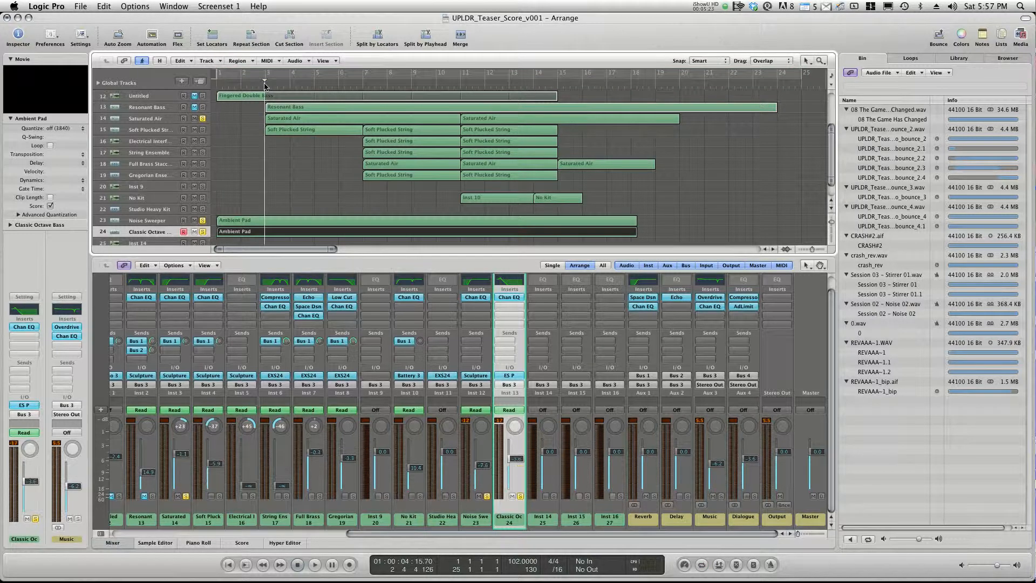
{"action": "left_click_drag", "start_coordinate": [204, 223], "coordinate": [204, 232]}
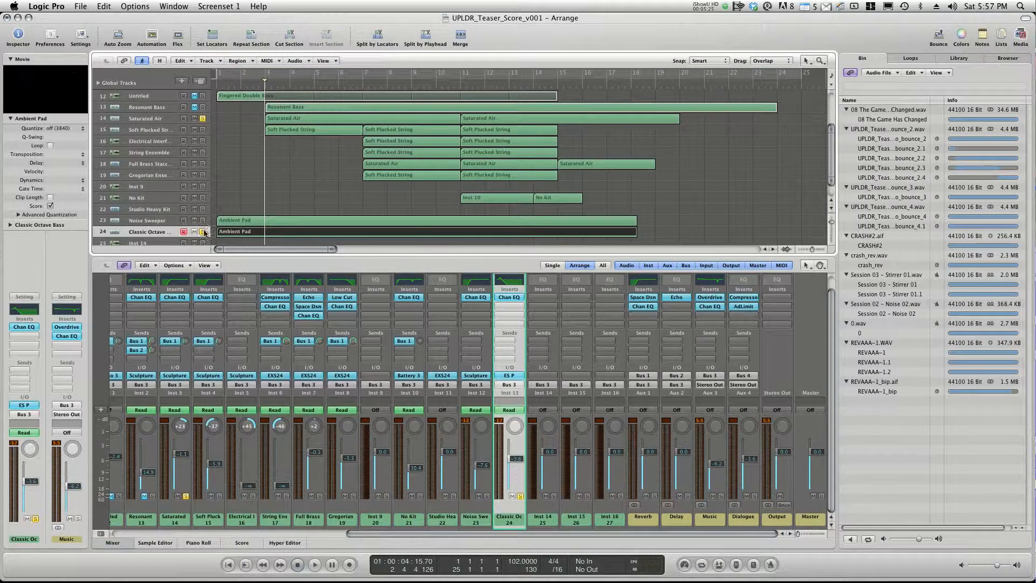
{"action": "left_click", "coordinate": [158, 119]}
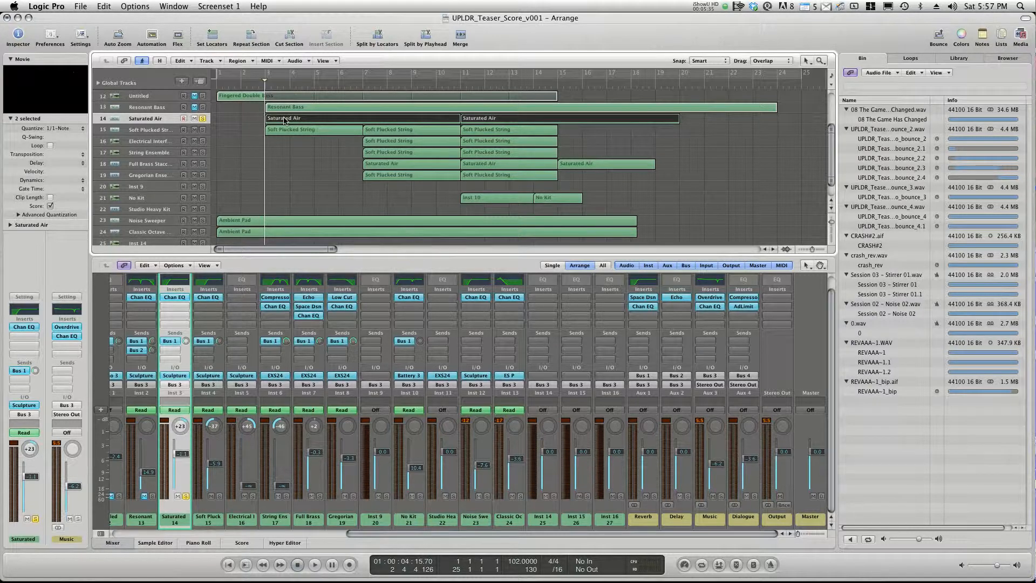
{"action": "key", "text": "space"}
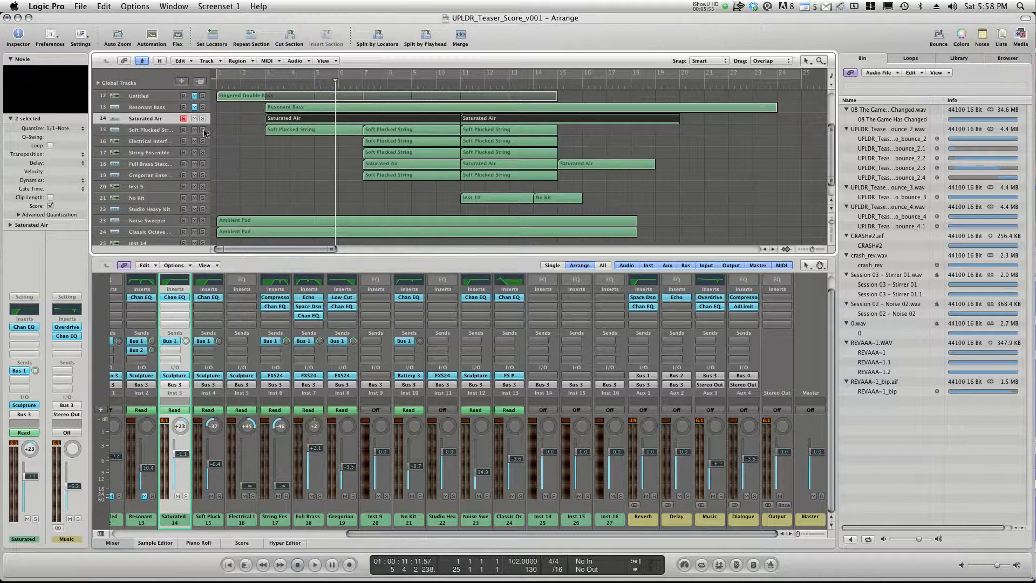
Solo and select the Soft Plucked String track, and audition it from bar 3.
{"action": "left_click", "coordinate": [203, 130]}
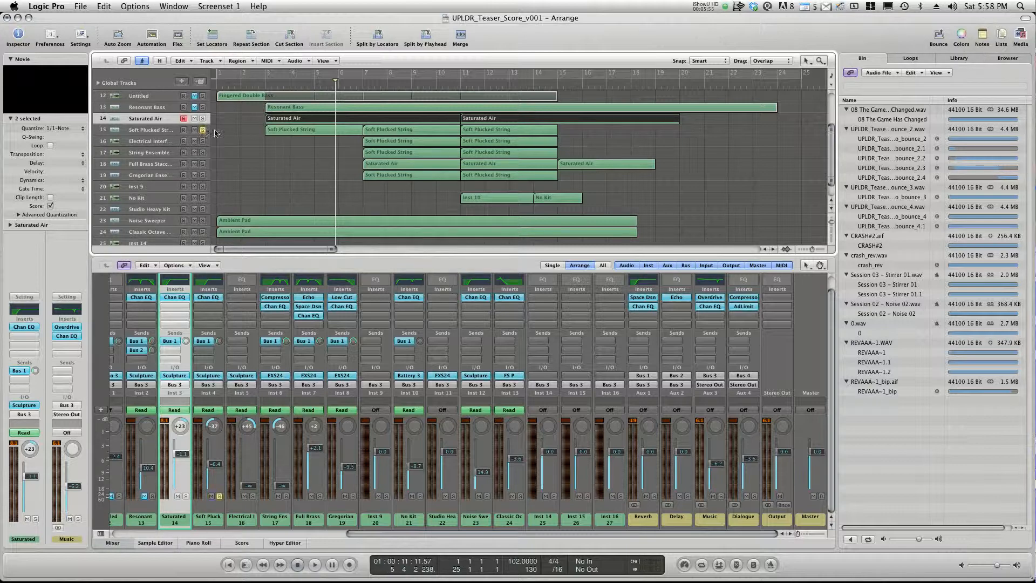
{"action": "left_click", "coordinate": [155, 130]}
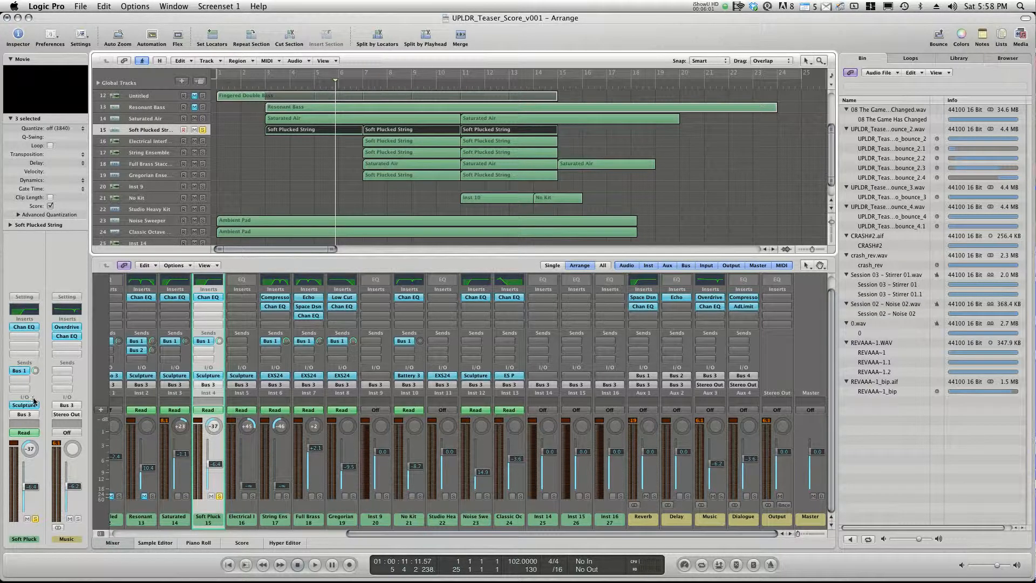
{"action": "left_click", "coordinate": [264, 84]}
{"action": "key", "text": "space"}
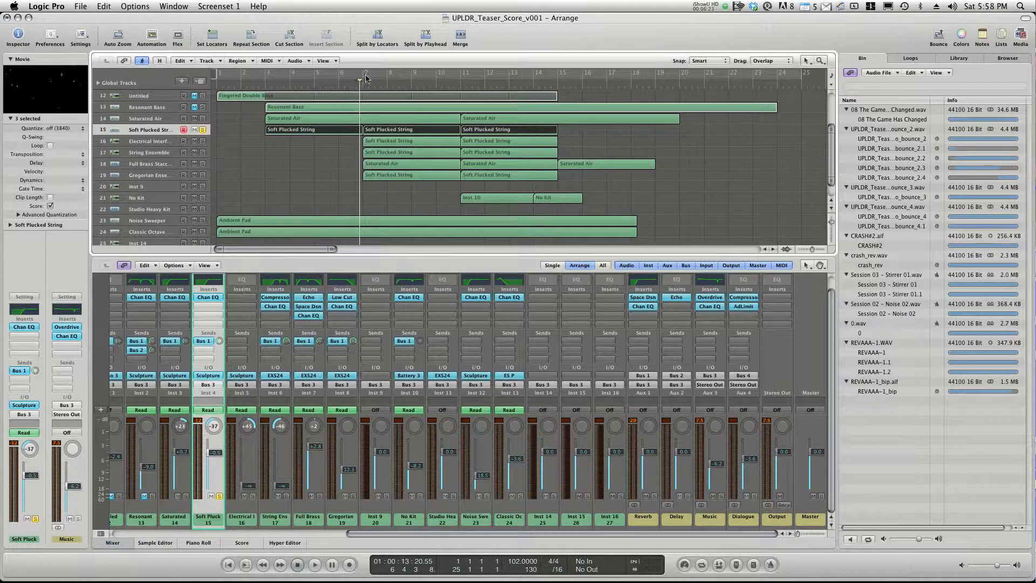
Cycle bar 7, add track 16 to the solo, and audition it with Soft Plucked String, turning cycling off during playback.
{"action": "left_click_drag", "start_coordinate": [365, 76], "coordinate": [389, 75]}
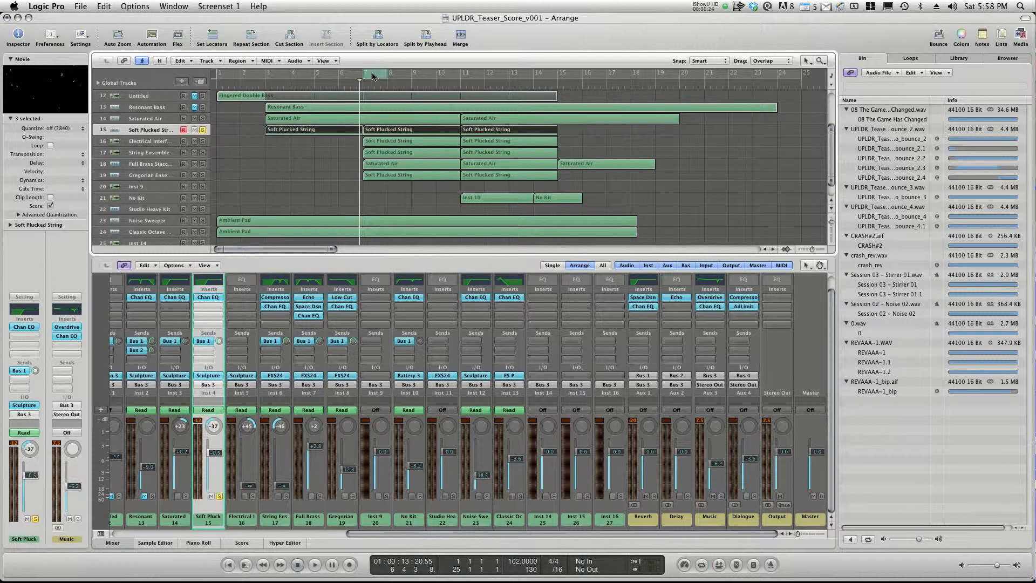
{"action": "left_click", "coordinate": [202, 141]}
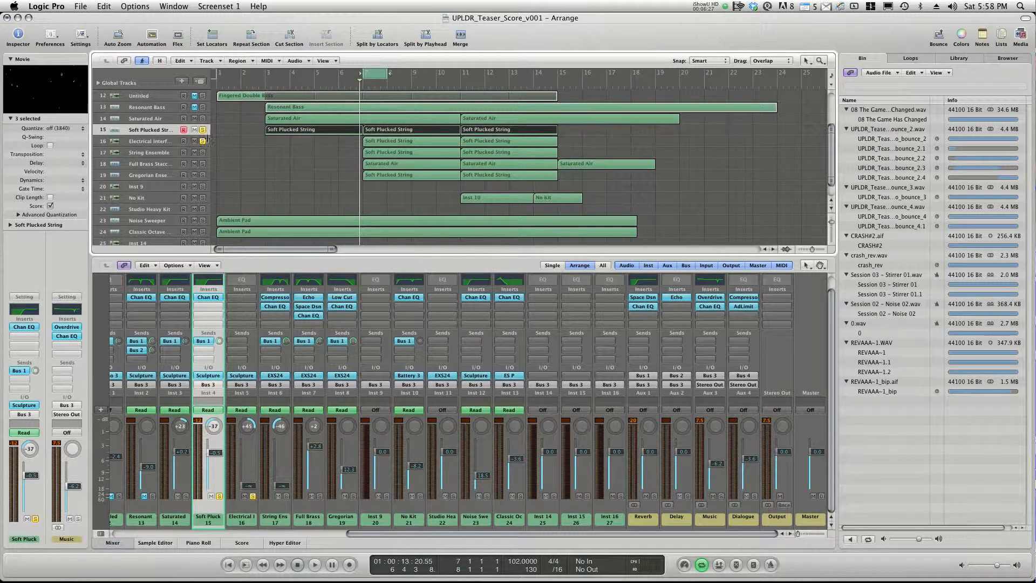
{"action": "key", "text": "space"}
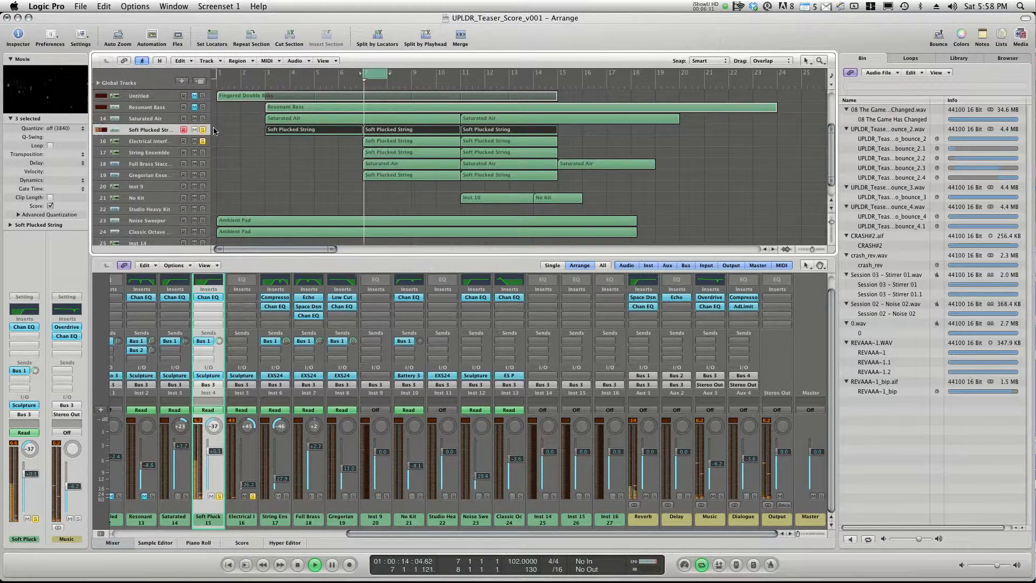
{"action": "key", "text": "c"}
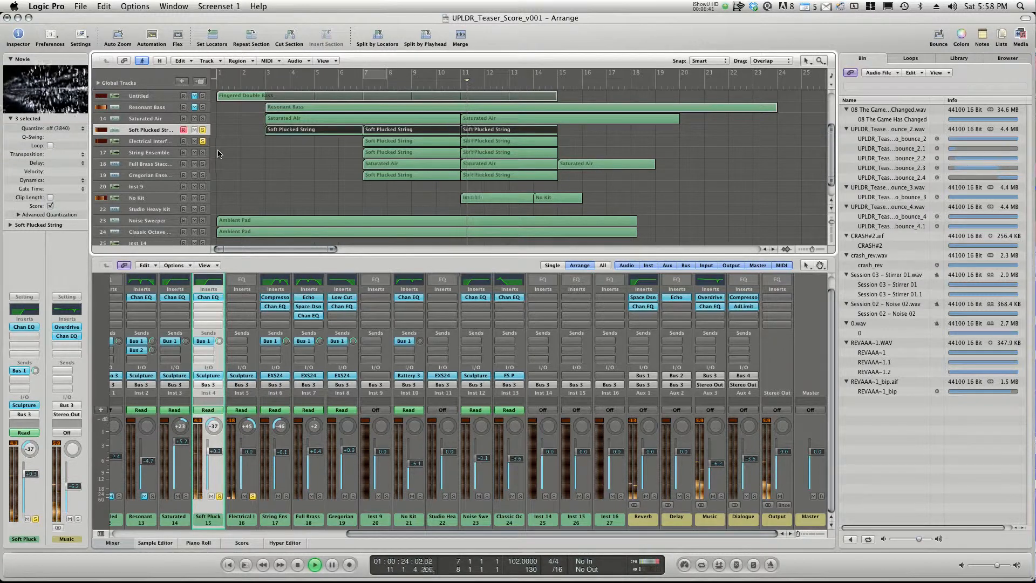
{"action": "key", "text": "space"}
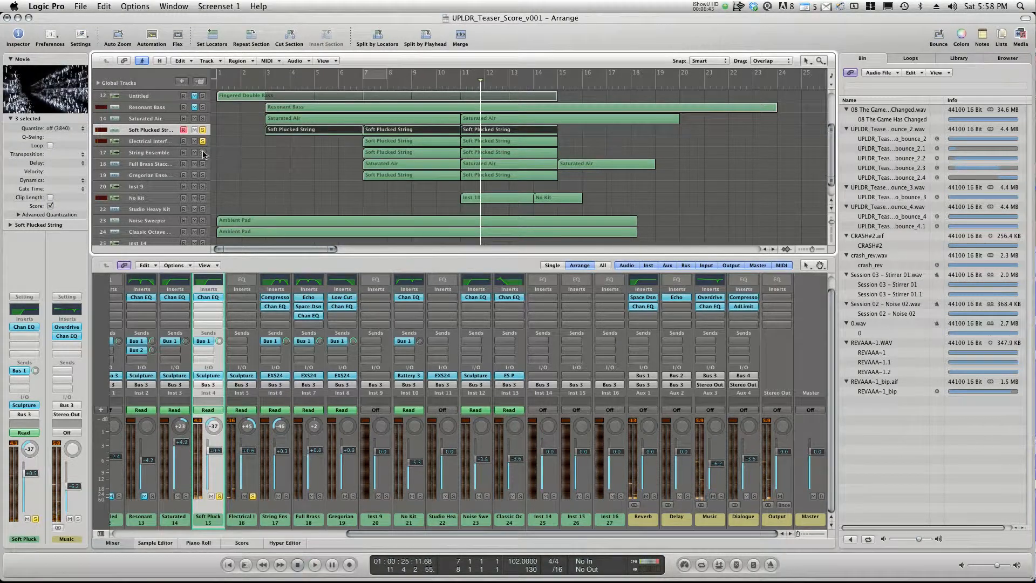
Add the String Ensemble, Full Brass and Gregorian Ensemble tracks to the solo, audition from bar 11, and select the Gregorian track.
{"action": "left_click", "coordinate": [203, 153]}
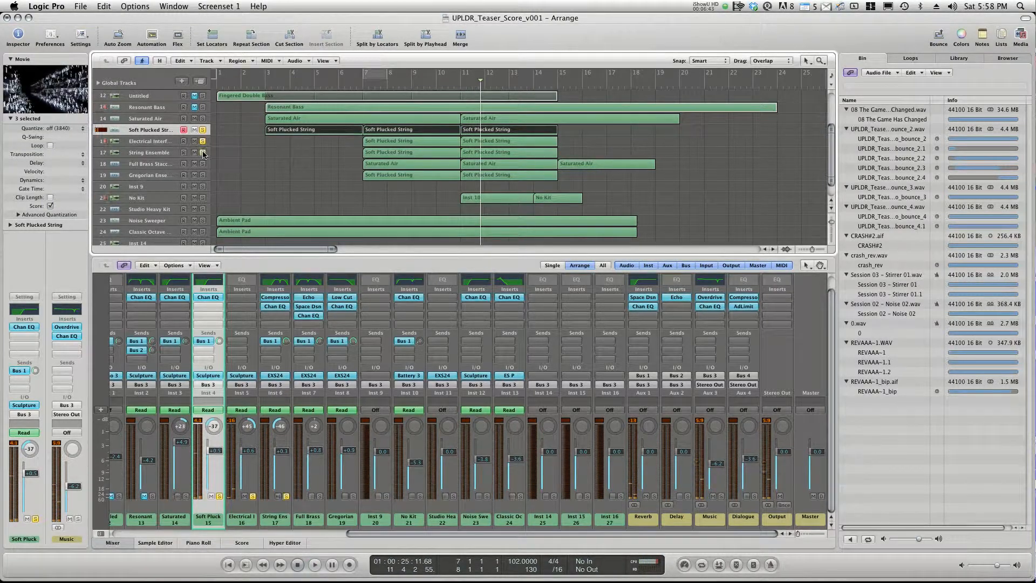
{"action": "left_click", "coordinate": [460, 82]}
{"action": "key", "text": "space"}
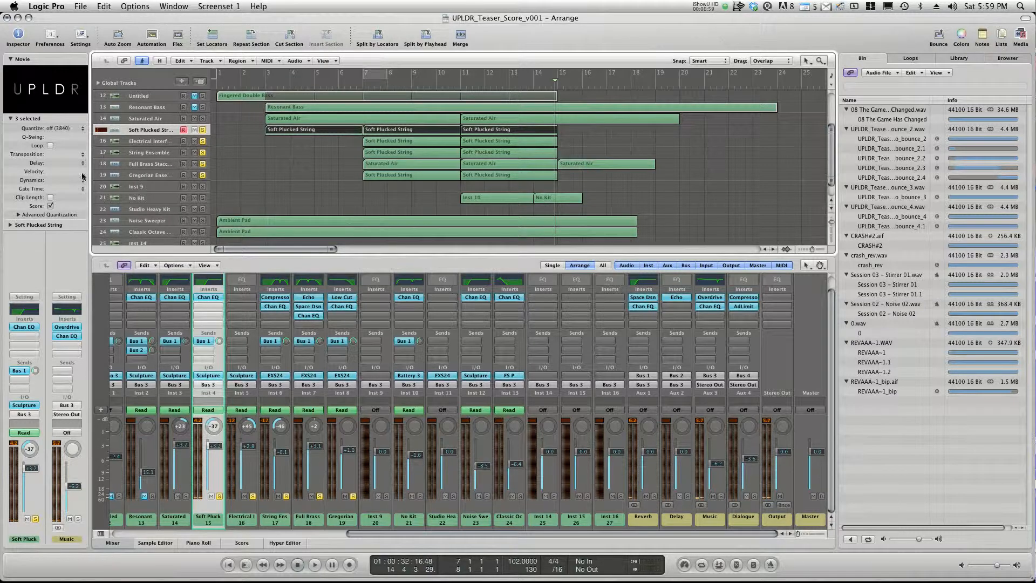
{"action": "left_click", "coordinate": [151, 174]}
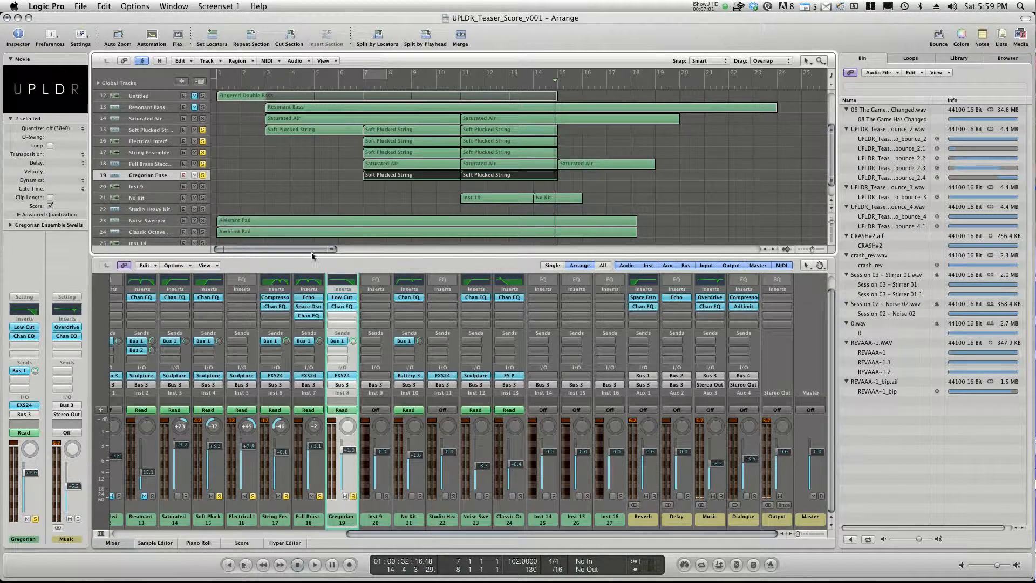
Audition the soloed string, brass and Gregorian tracks together from bar 11 and stop playback.
{"action": "left_click", "coordinate": [460, 85]}
{"action": "key", "text": "space"}
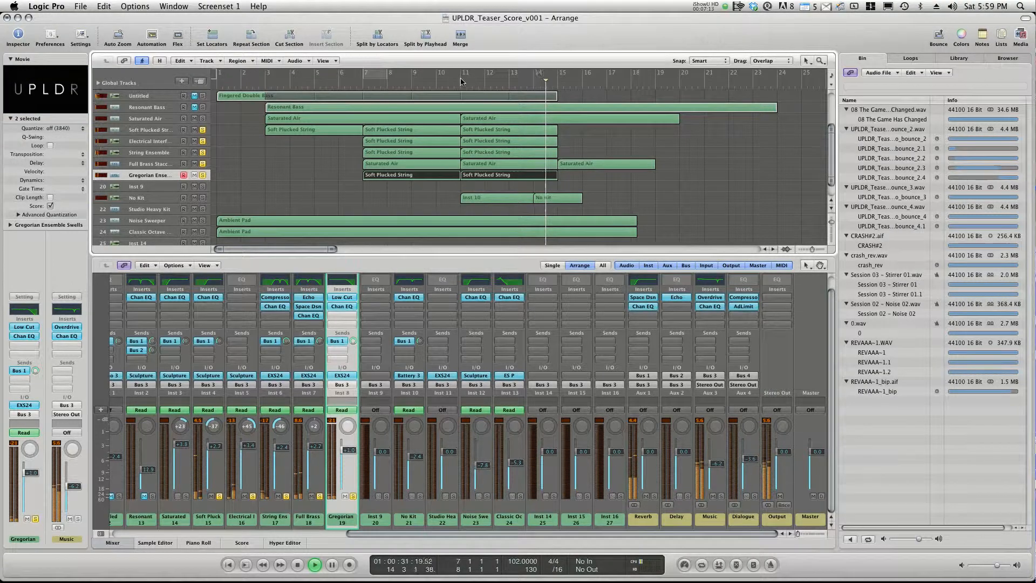
{"action": "key", "text": "space"}
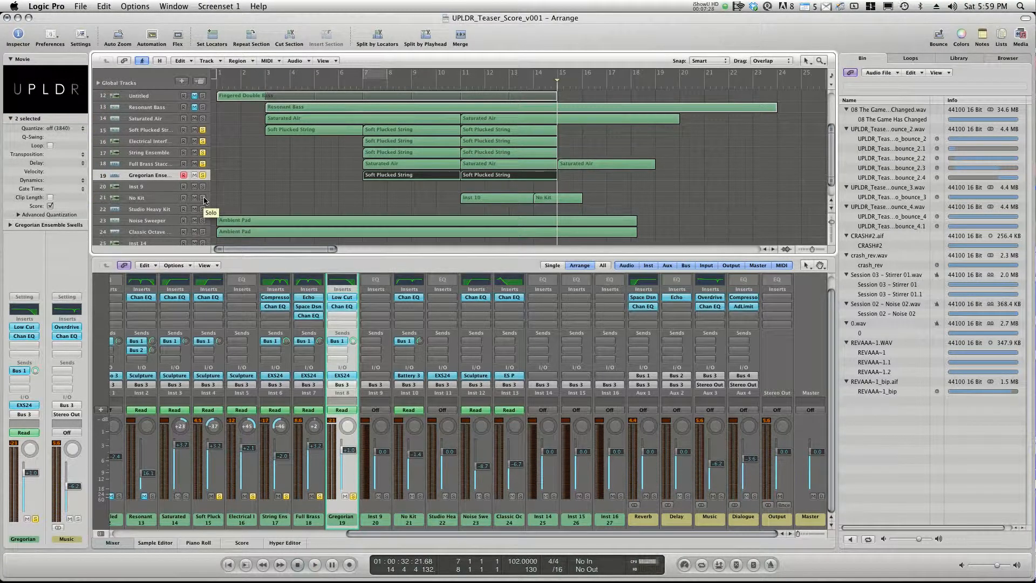
Clear the other solos, leave only the No Kit track soloed, and audition it from bar 11.
{"action": "left_click", "coordinate": [203, 120]}
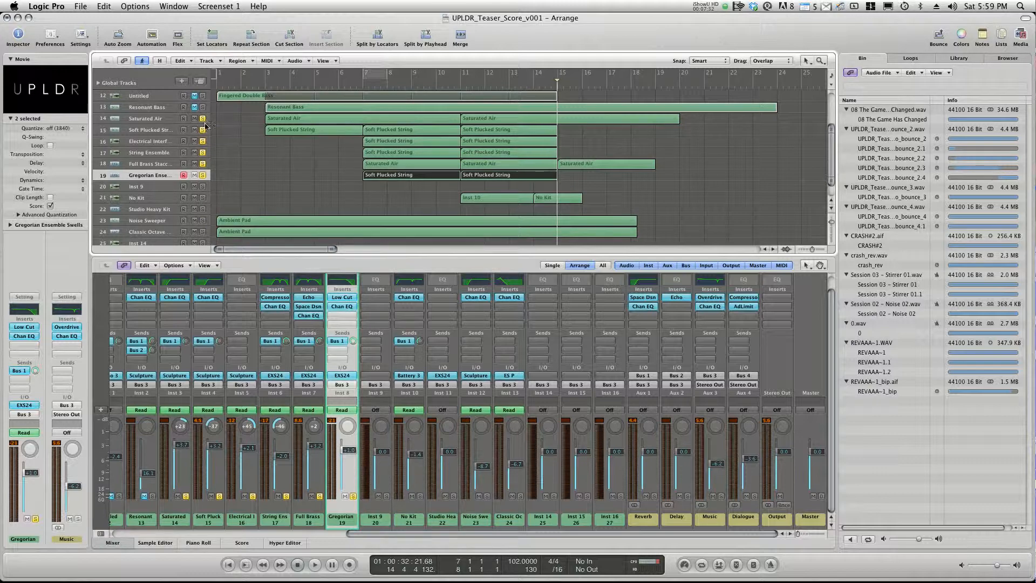
{"action": "left_click", "coordinate": [203, 220]}
{"action": "left_click", "coordinate": [203, 231]}
{"action": "left_click_drag", "start_coordinate": [205, 178], "coordinate": [204, 147]}
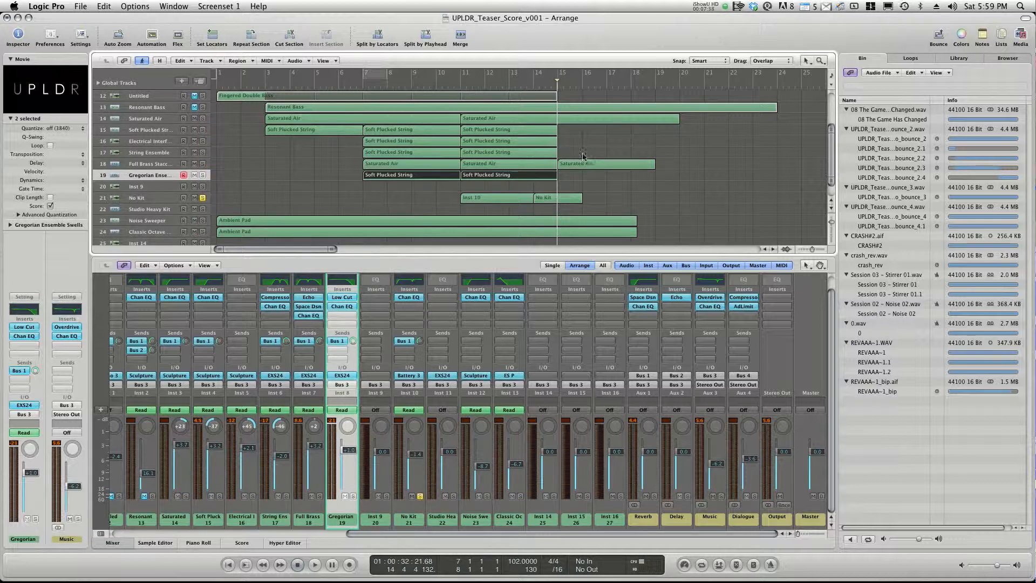
{"action": "double_click", "coordinate": [453, 82]}
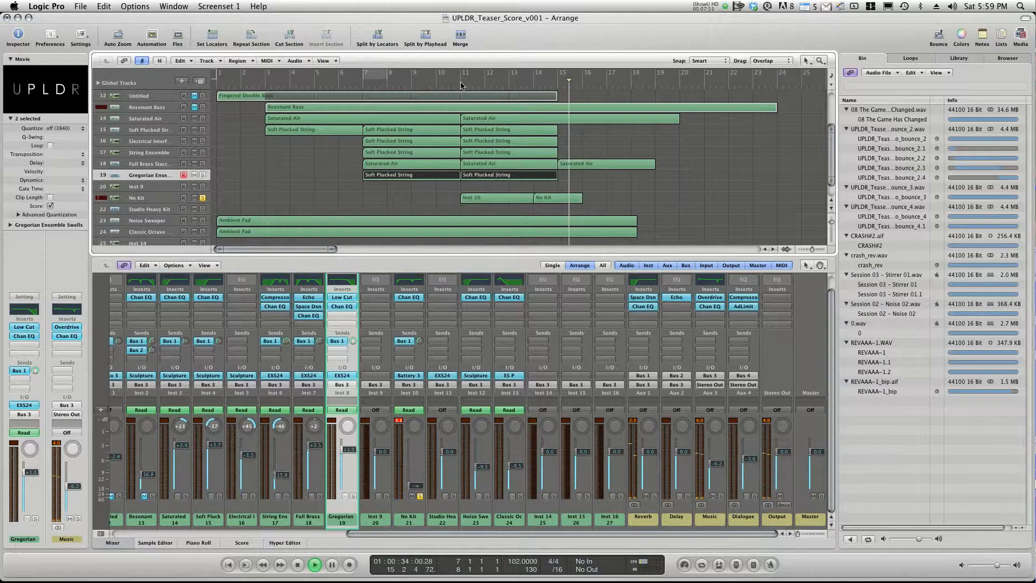
{"action": "key", "text": "space"}
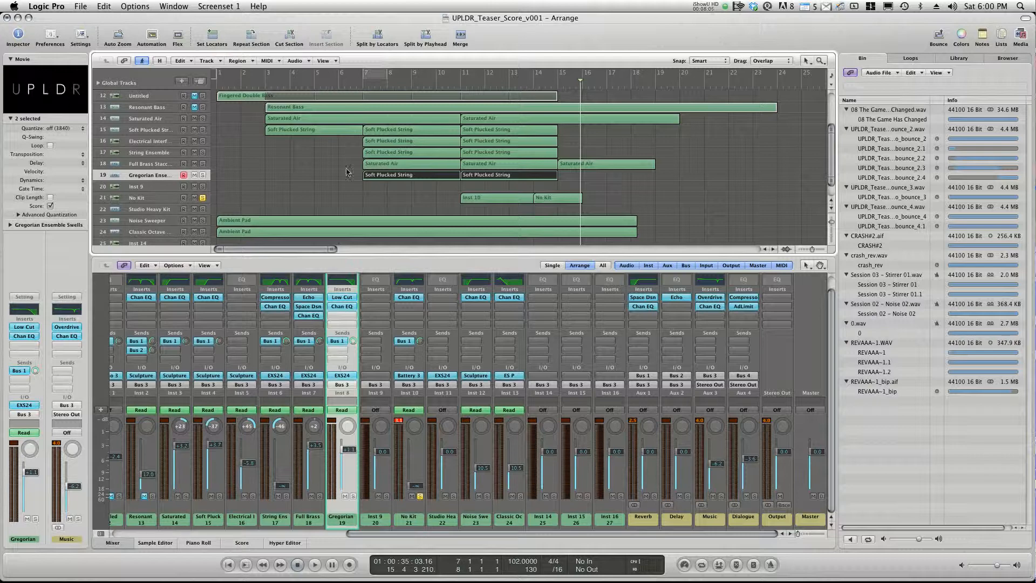
Open the teaser movie in a floating window, audition the No Kit track against it from bar 11, and clear the track's solo.
{"action": "left_click_drag", "start_coordinate": [598, 211], "coordinate": [669, 37]}
{"action": "double_click", "coordinate": [461, 88]}
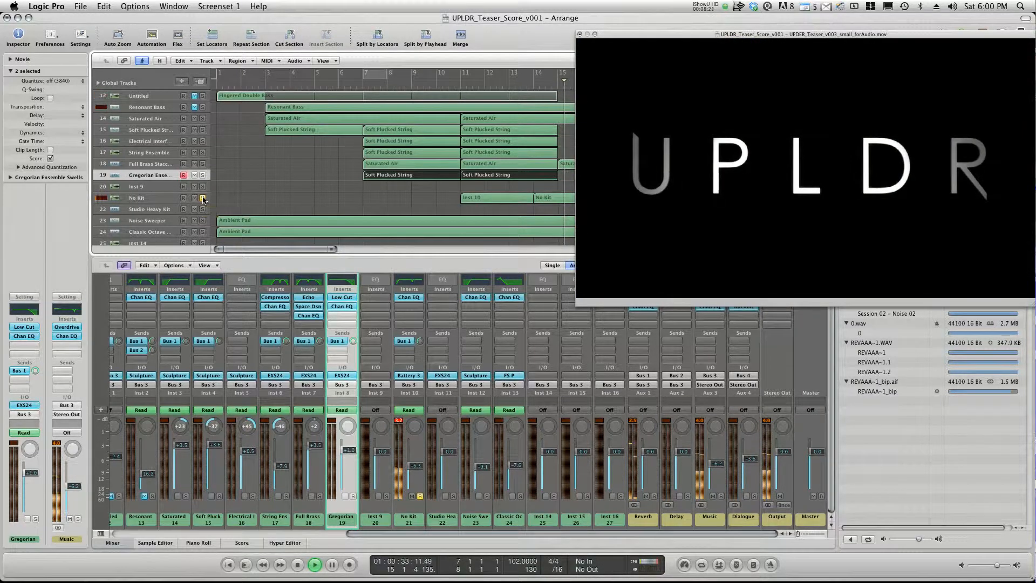
{"action": "key", "text": "space"}
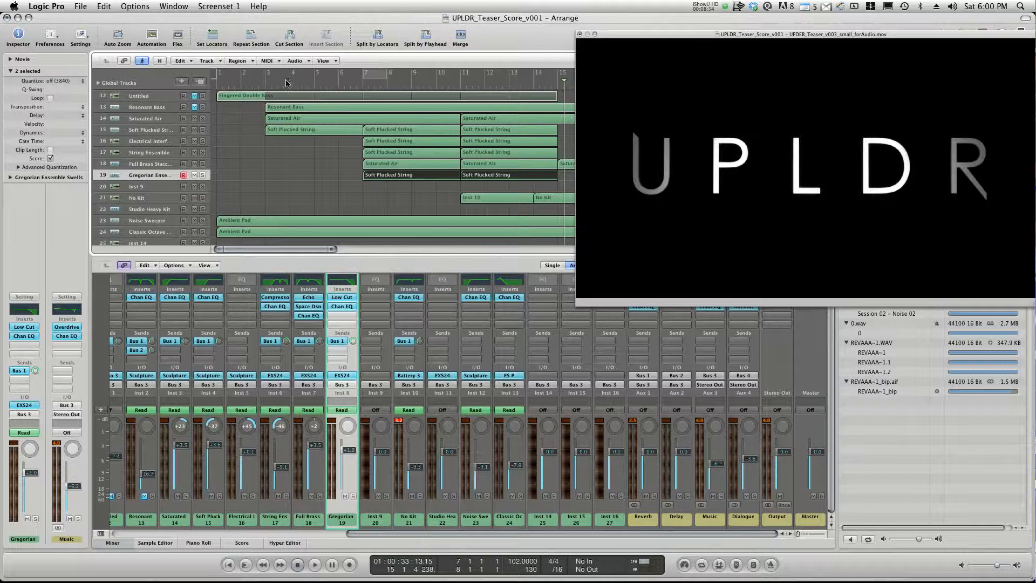
Play the full score against the movie from bar 1, muting the Dialogue channel, and close the movie window before stopping.
{"action": "left_click", "coordinate": [216, 82]}
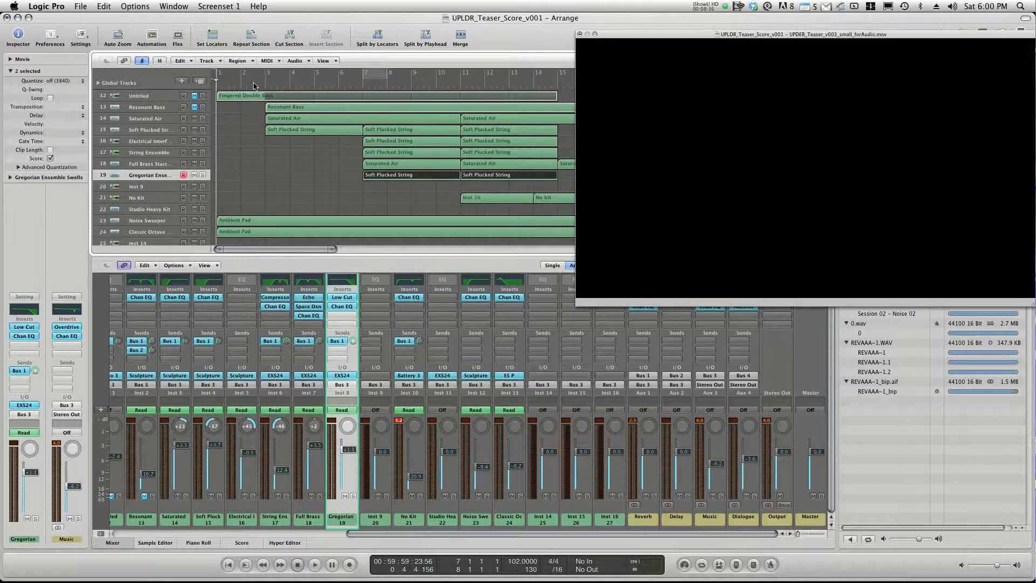
{"action": "key", "text": "space"}
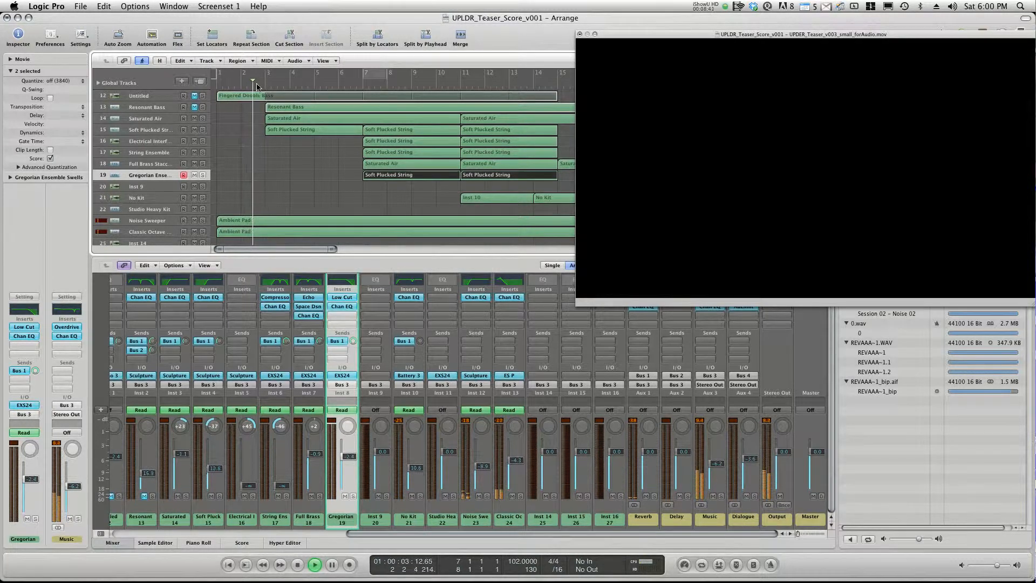
{"action": "left_click", "coordinate": [746, 496]}
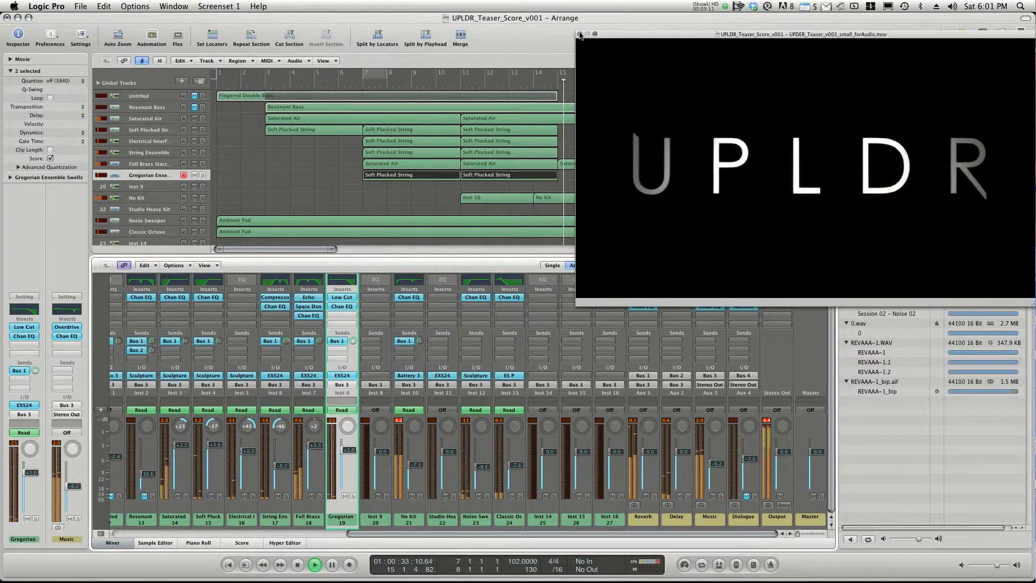
{"action": "left_click", "coordinate": [580, 34]}
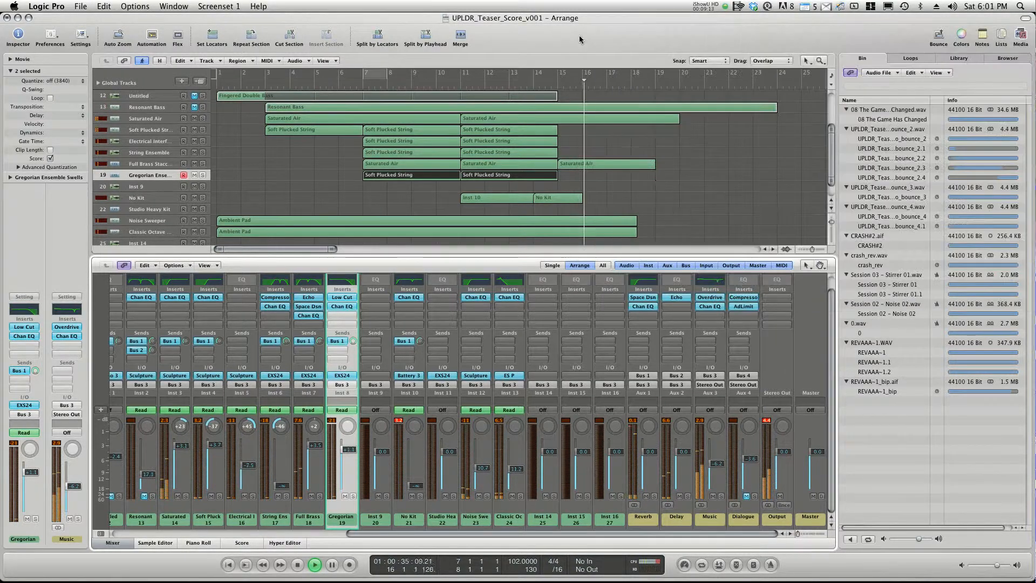
{"action": "key", "text": "space"}
Solo the sound-effect audio tracks 4 to 10, from CRASH#2 to Session 02, and audition them from just before bar 9.
{"action": "scroll", "coordinate": [450, 185], "scroll_direction": "up", "scroll_amount": 5}
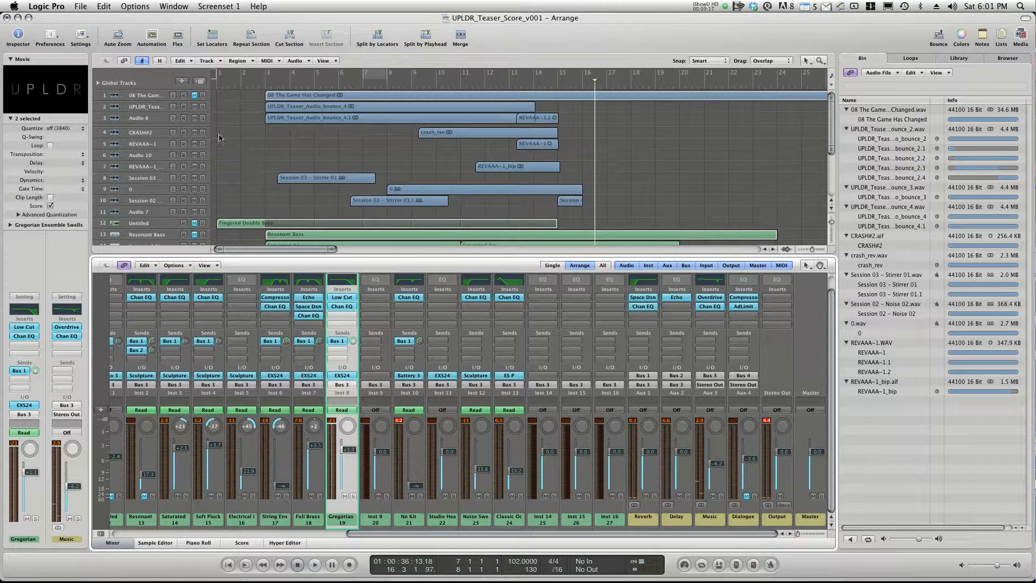
{"action": "left_click", "coordinate": [203, 133]}
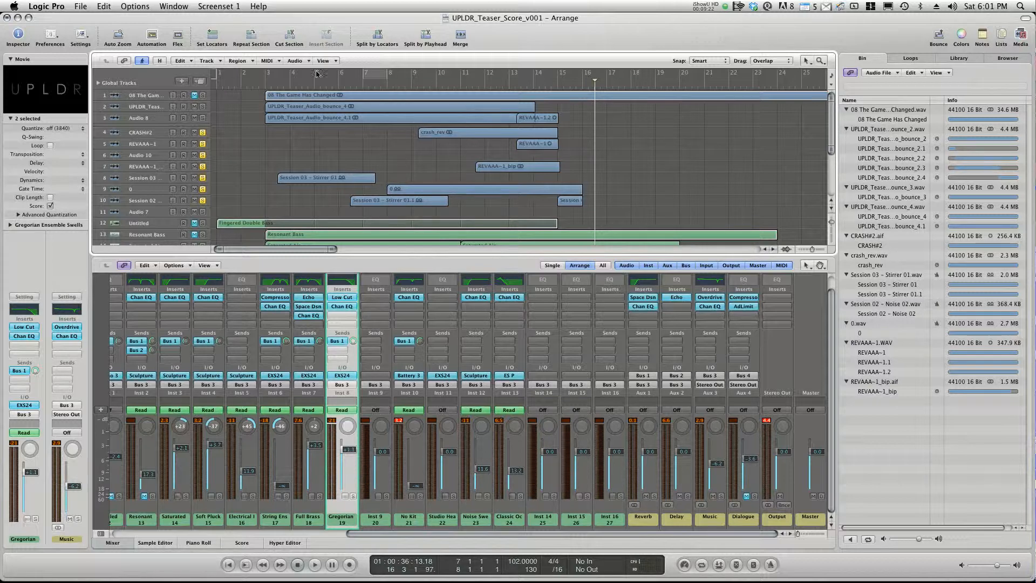
{"action": "left_click", "coordinate": [411, 84]}
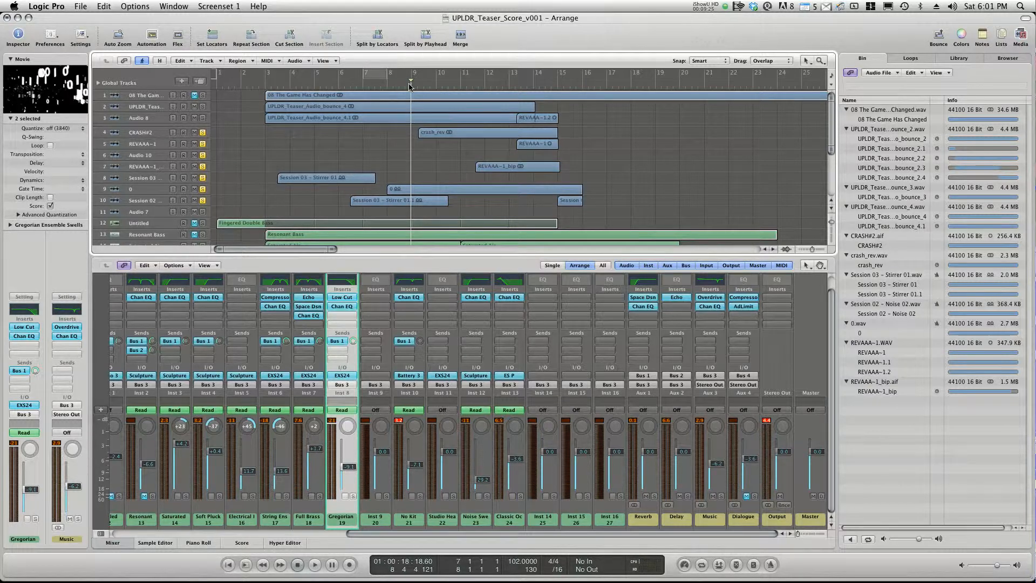
{"action": "key", "text": "space"}
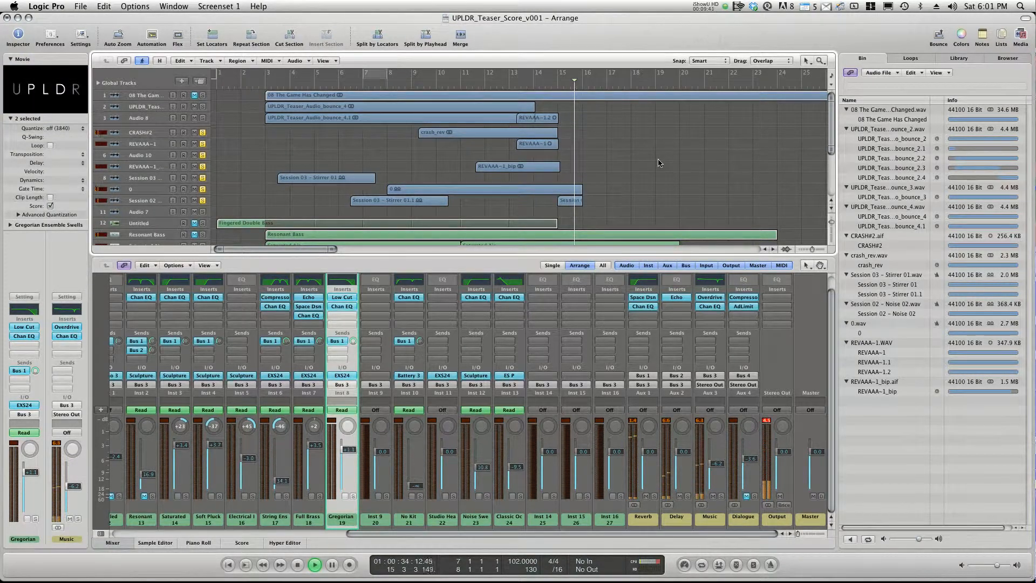
Leave only the Session 02 track soloed, audition it from bar 15, and clear its solo.
{"action": "left_click", "coordinate": [559, 83]}
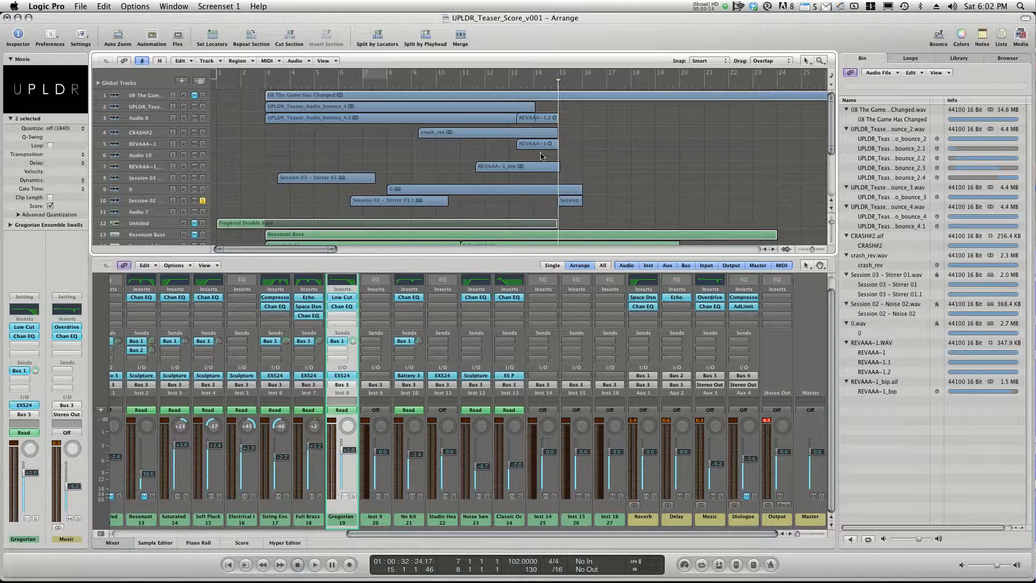
{"action": "key", "text": "space"}
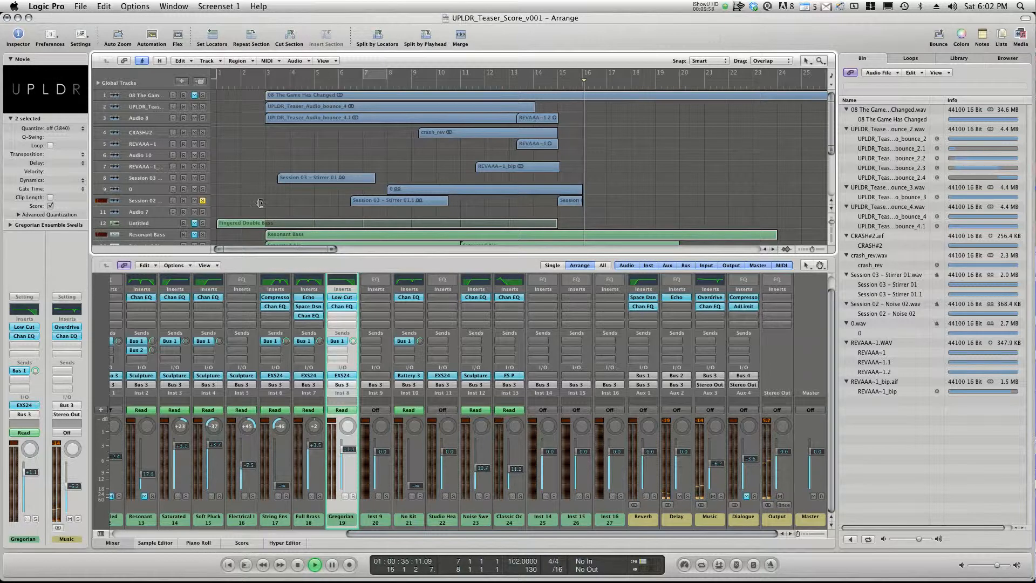
{"action": "key", "text": "space"}
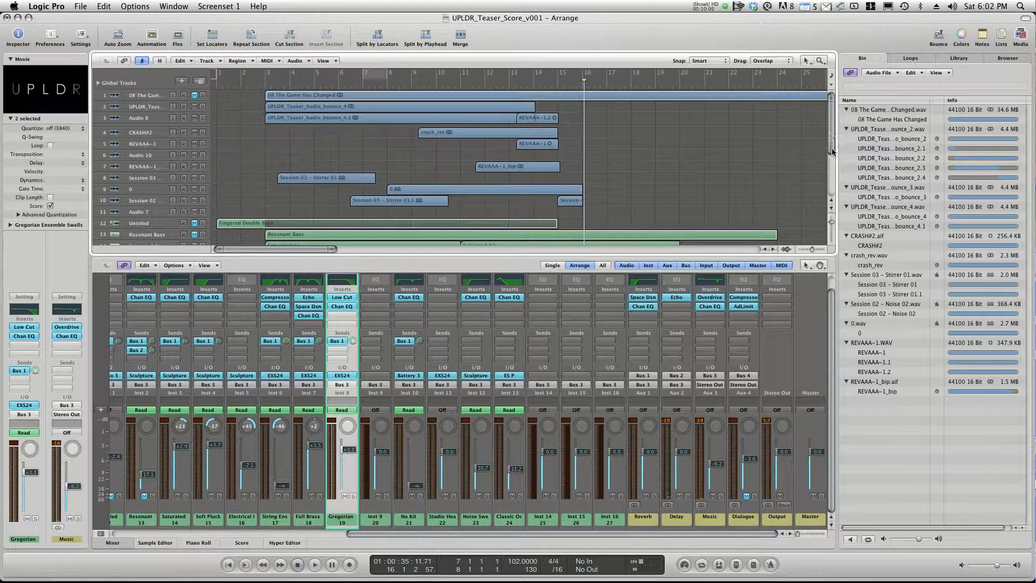
Shrink the track heights to review the whole arrangement, and examine the mixer's inserts, sends and routing from the audio tracks to the output channels.
{"action": "left_click_drag", "start_coordinate": [832, 150], "coordinate": [833, 184]}
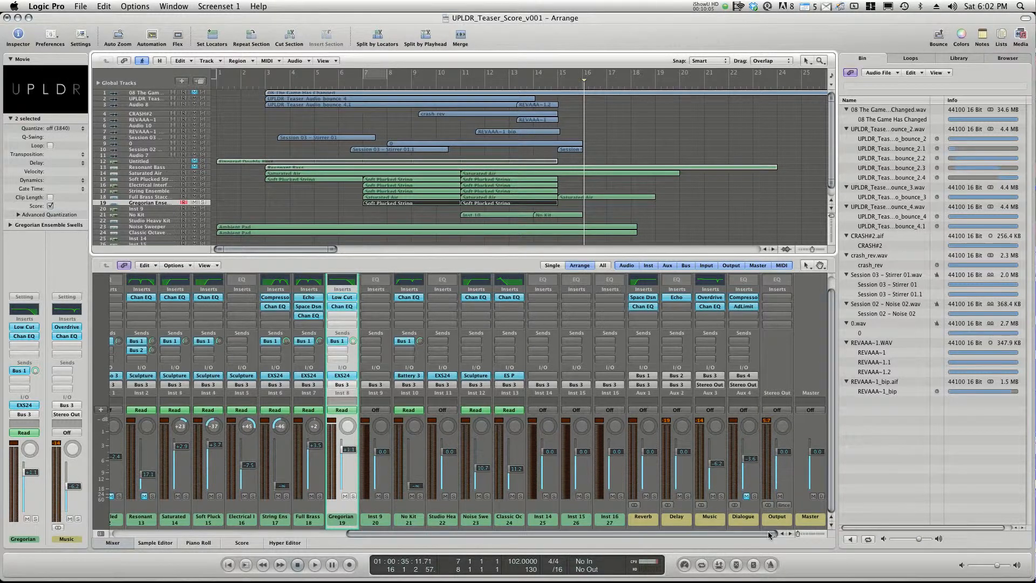
{"action": "left_click_drag", "start_coordinate": [769, 535], "coordinate": [714, 538]}
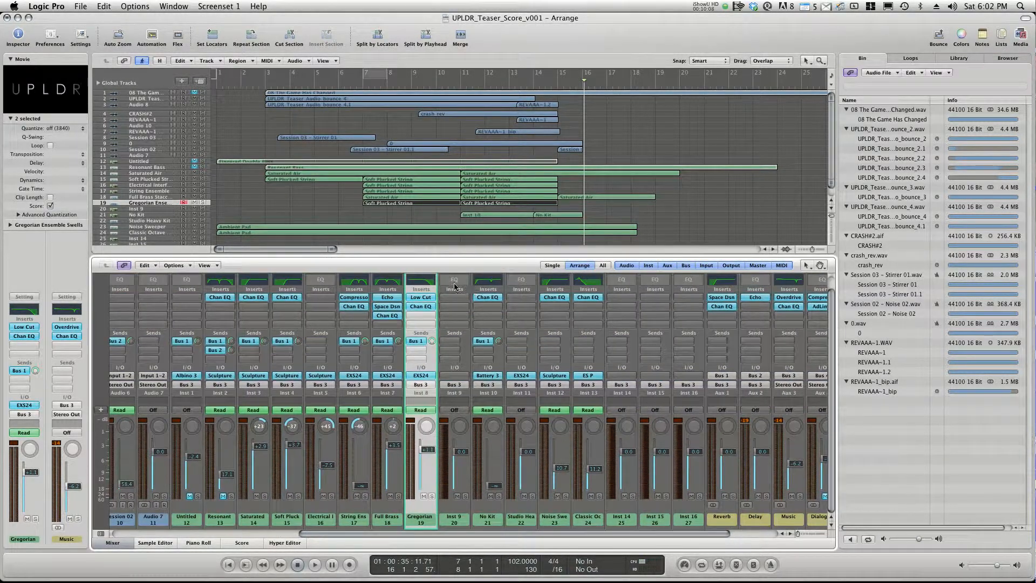
{"action": "scroll", "coordinate": [477, 192], "scroll_direction": "down", "scroll_amount": 3}
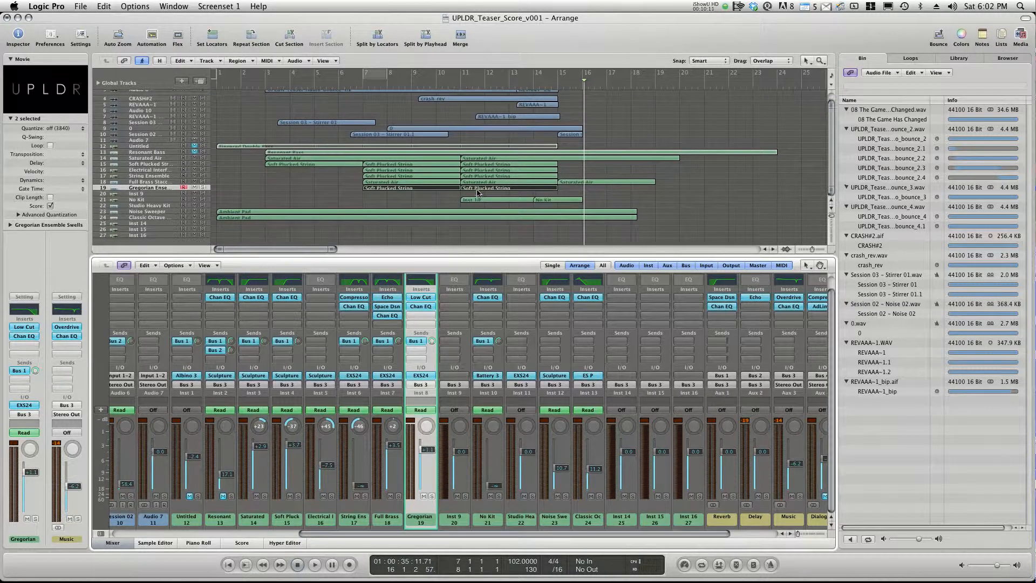
{"action": "scroll", "coordinate": [478, 192], "scroll_direction": "up", "scroll_amount": 3}
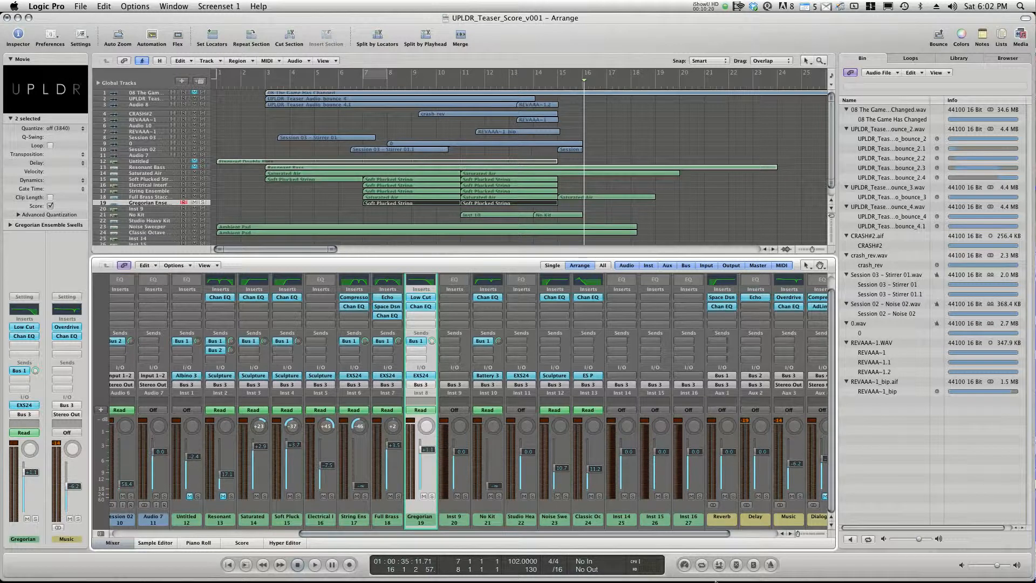
{"action": "left_click_drag", "start_coordinate": [721, 533], "coordinate": [518, 526]}
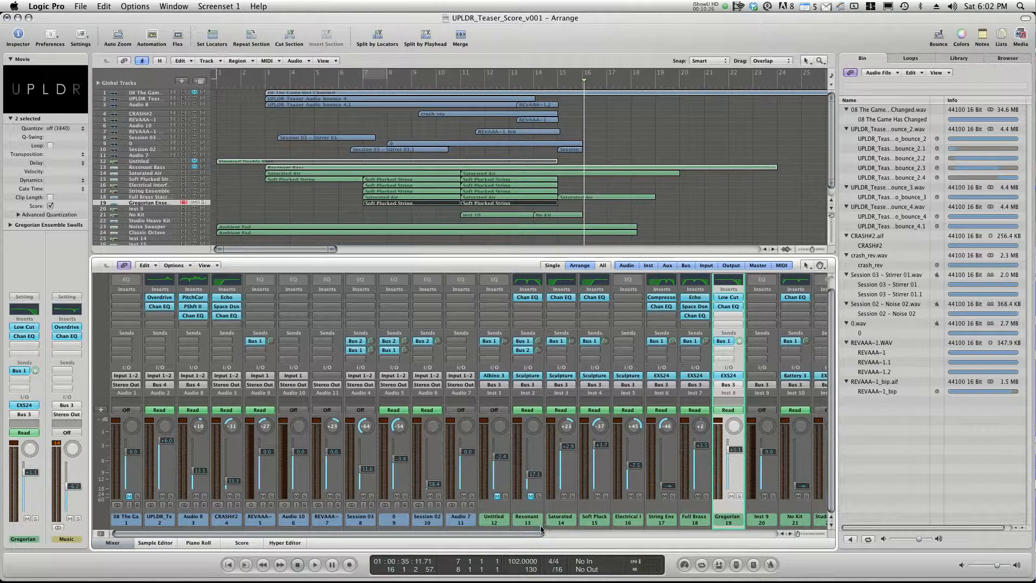
{"action": "left_click_drag", "start_coordinate": [542, 533], "coordinate": [620, 526]}
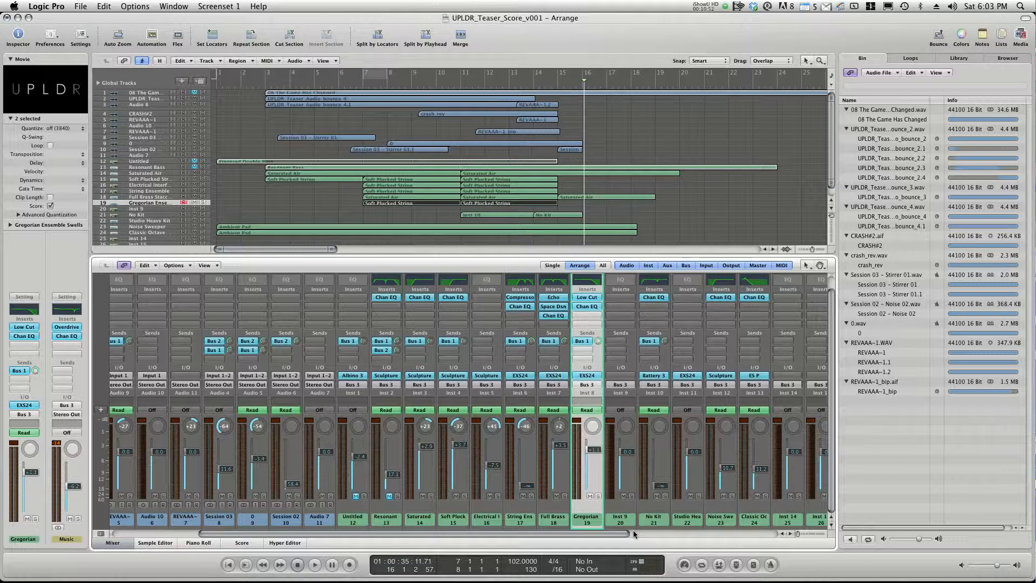
{"action": "left_click_drag", "start_coordinate": [634, 534], "coordinate": [593, 535]}
{"action": "left_click_drag", "start_coordinate": [545, 534], "coordinate": [523, 523]}
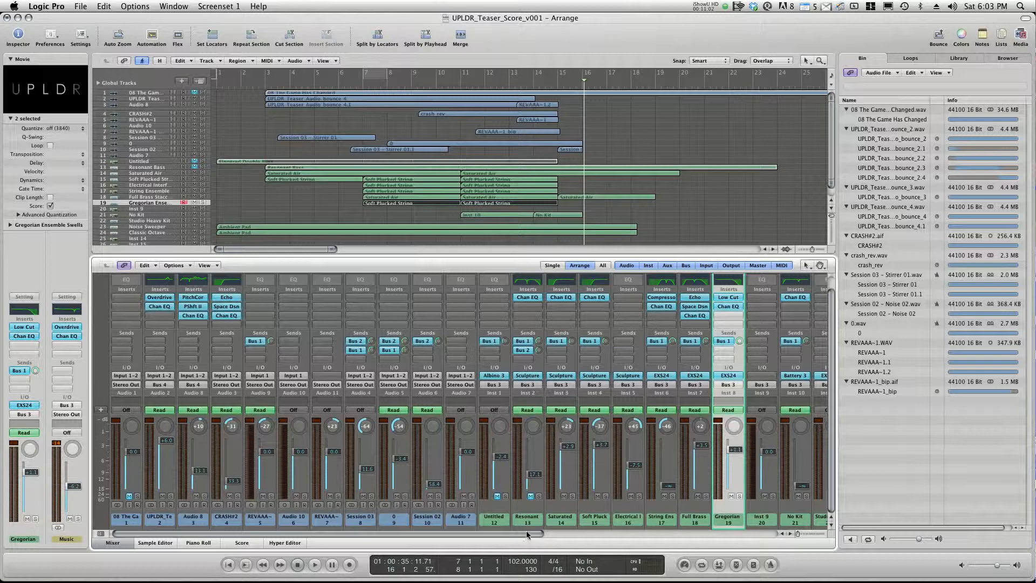
{"action": "left_click_drag", "start_coordinate": [522, 532], "coordinate": [713, 529]}
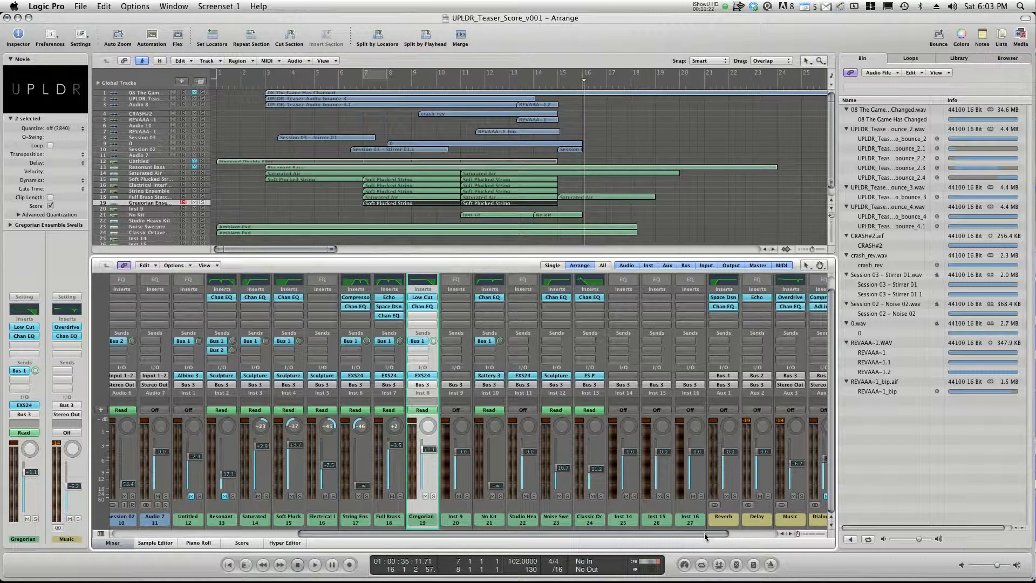
{"action": "left_click_drag", "start_coordinate": [704, 533], "coordinate": [755, 534]}
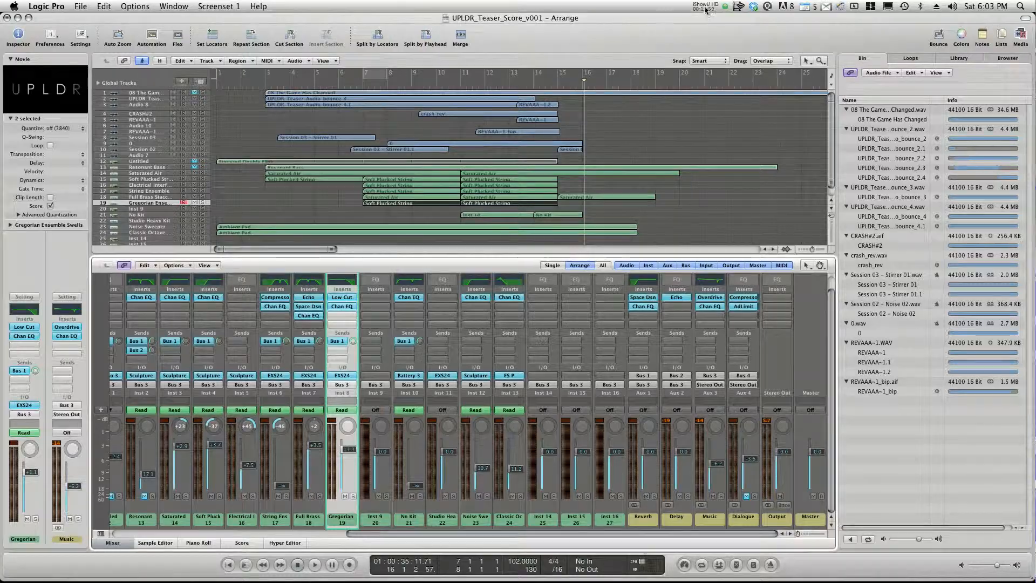
{"action": "left_click", "coordinate": [706, 8]}
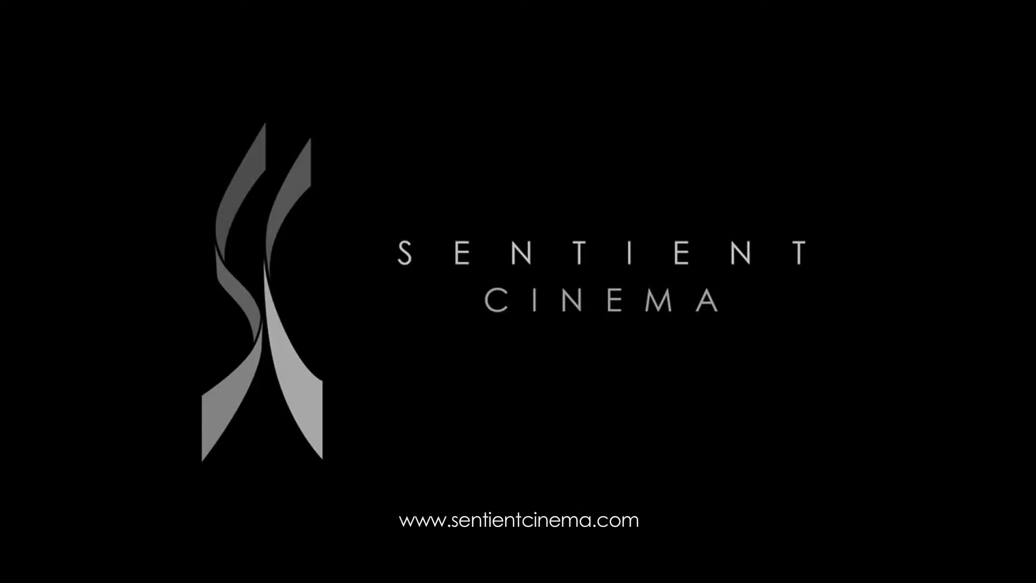